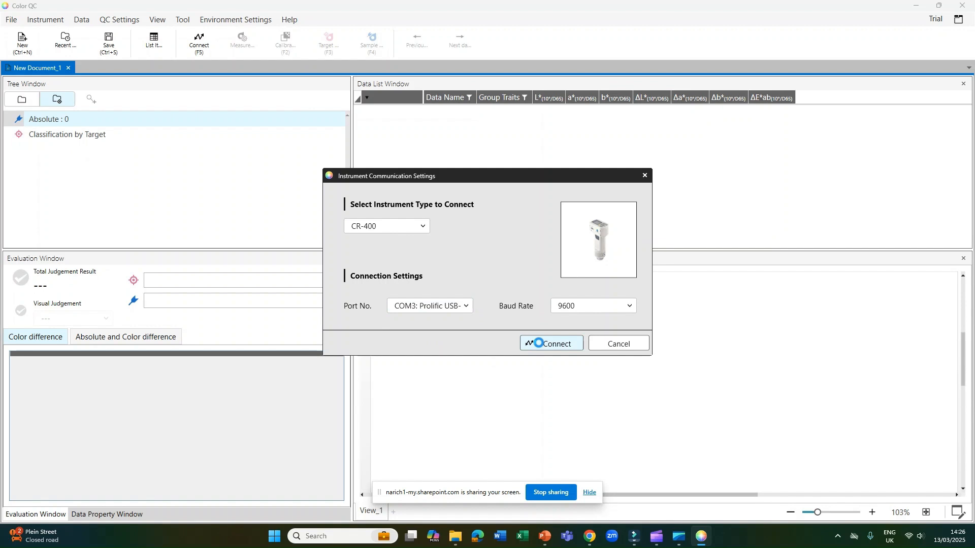
Complete the connection to the CR-400 instrument and run its white calibration
click(482, 308)
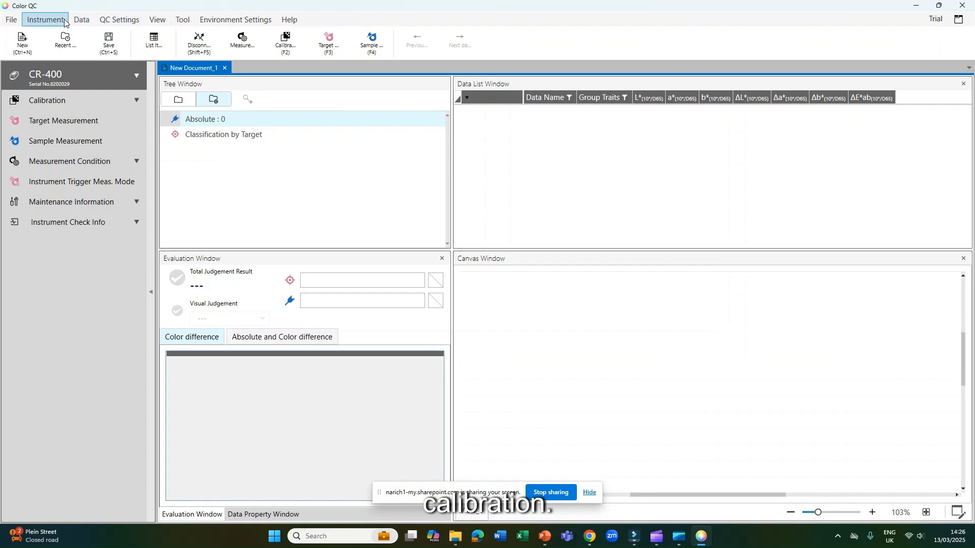
click(268, 46)
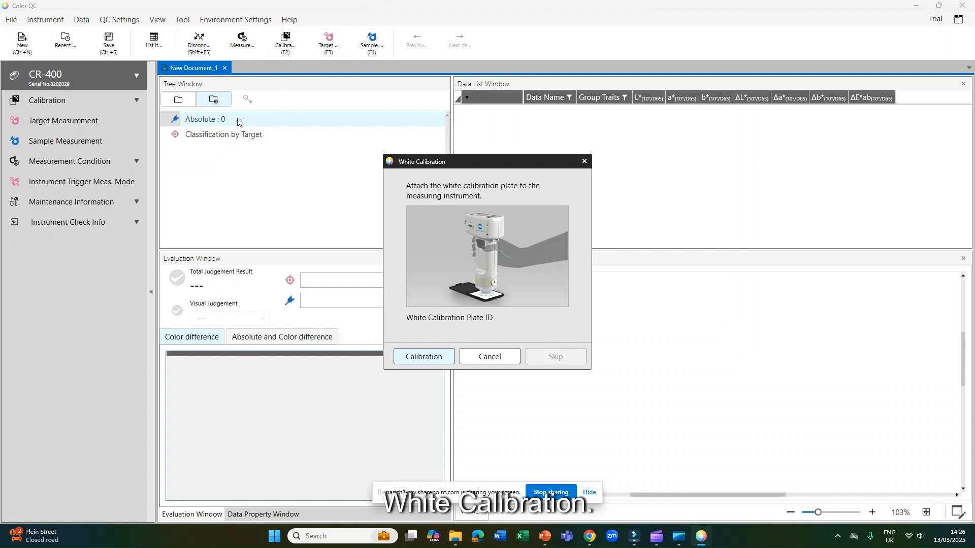
click(442, 362)
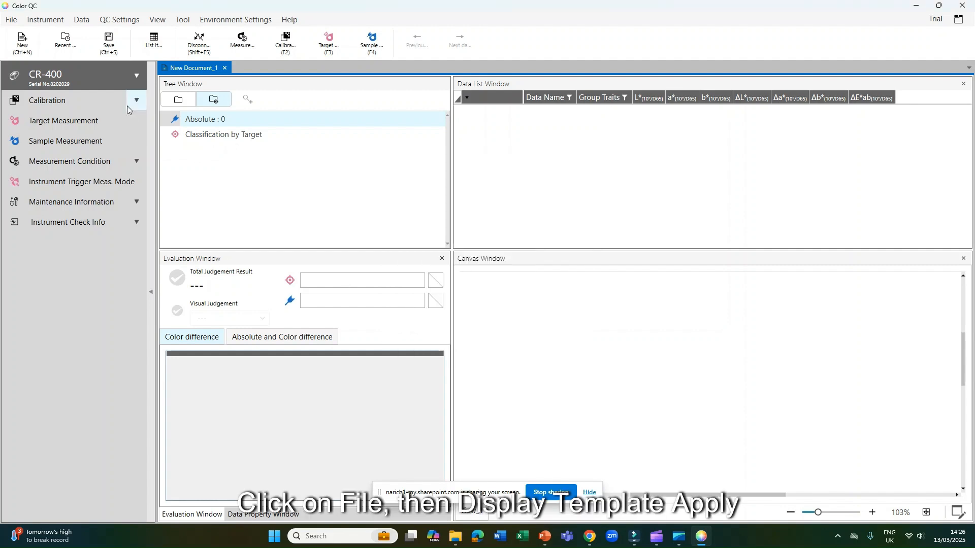
Apply the Simple.mtpx2 display template to the document
click(11, 20)
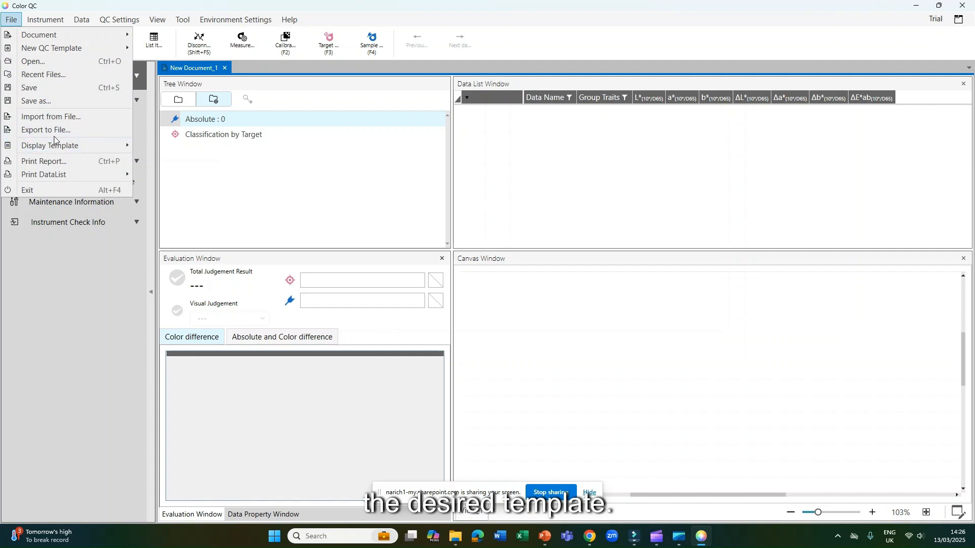
mouse_move(102, 146)
click(157, 160)
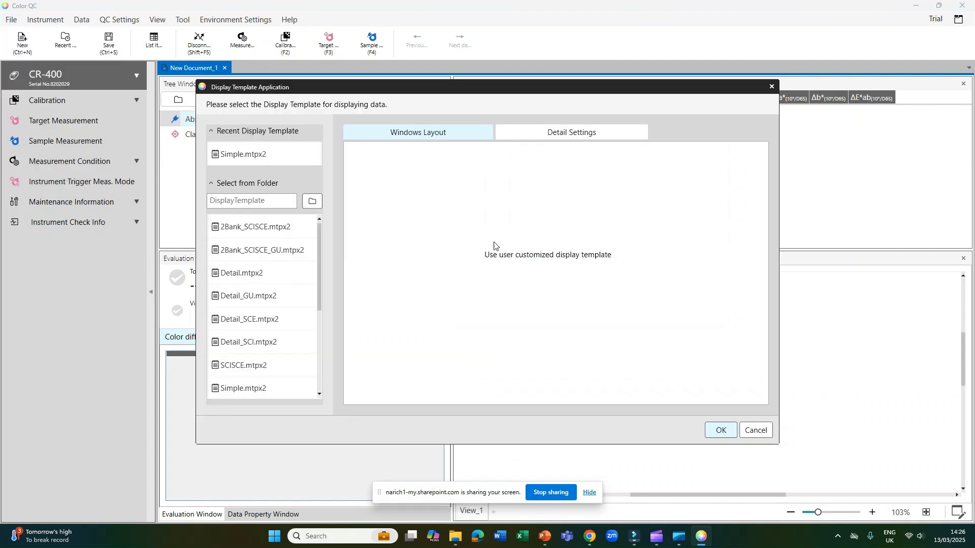
click(252, 153)
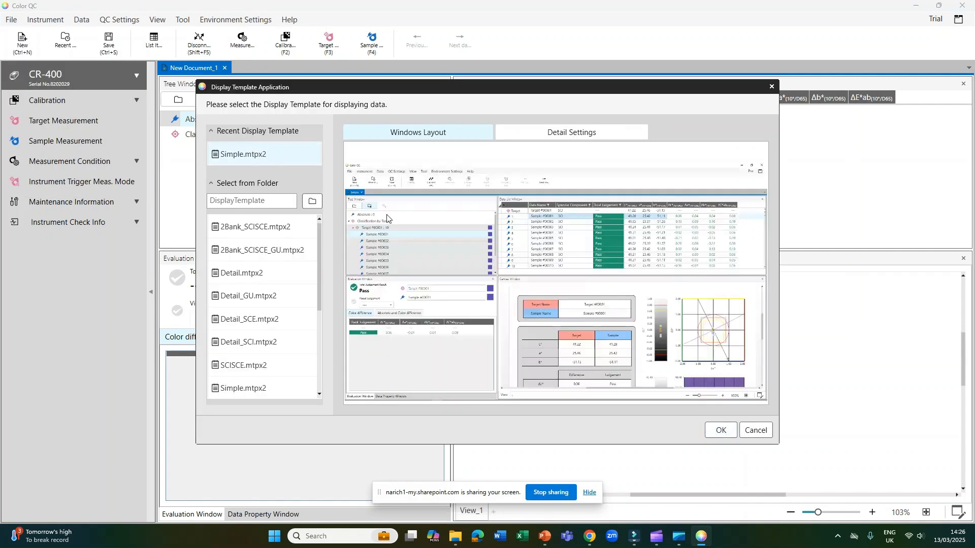
click(722, 426)
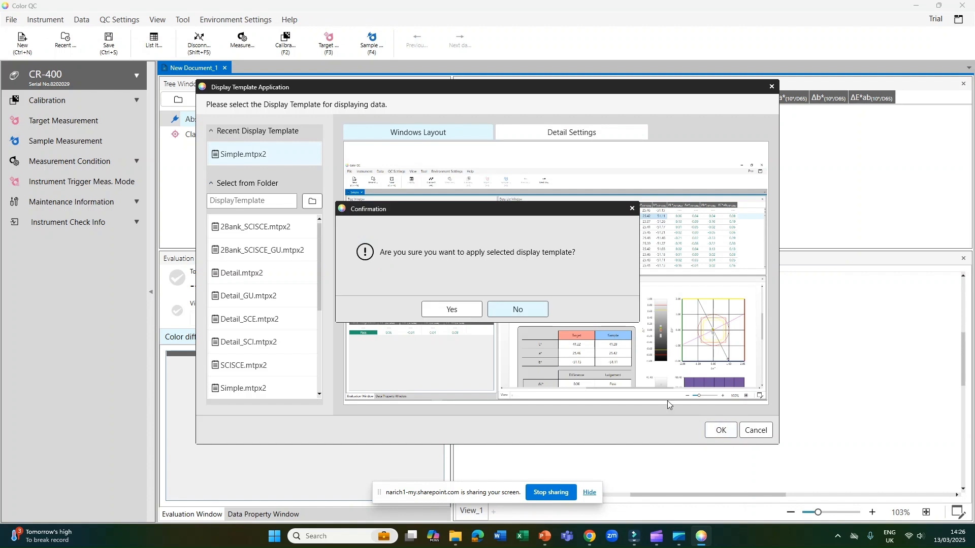
click(449, 310)
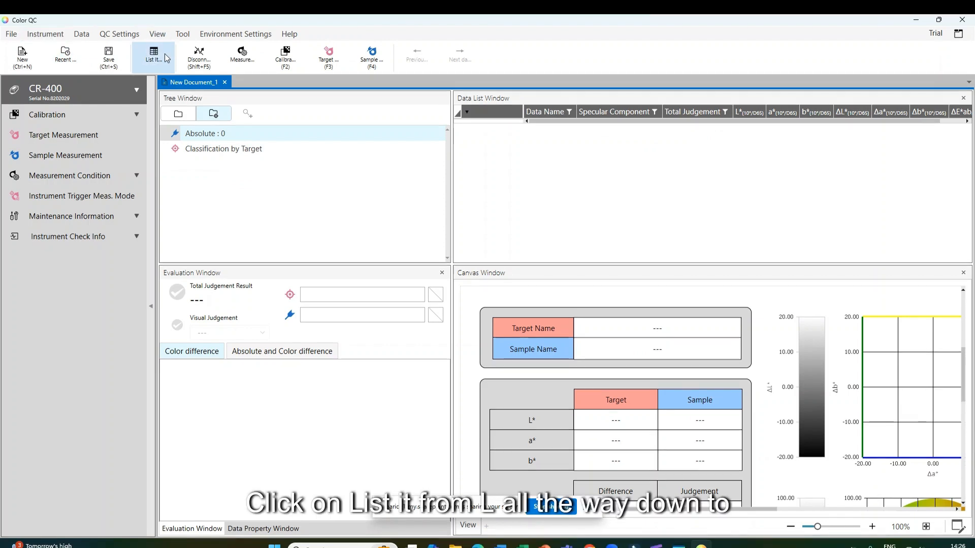
In the data list item settings, set the observer to 2° for all items from L* through ΔE*ab
click(154, 40)
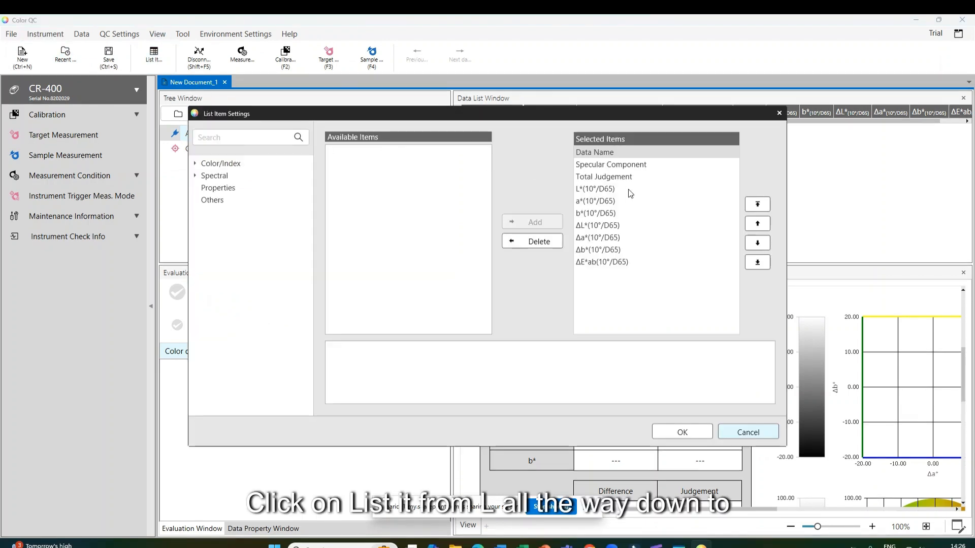
click(629, 189)
key(shift+Down)
key(shift+Down)
key(shift+Down)
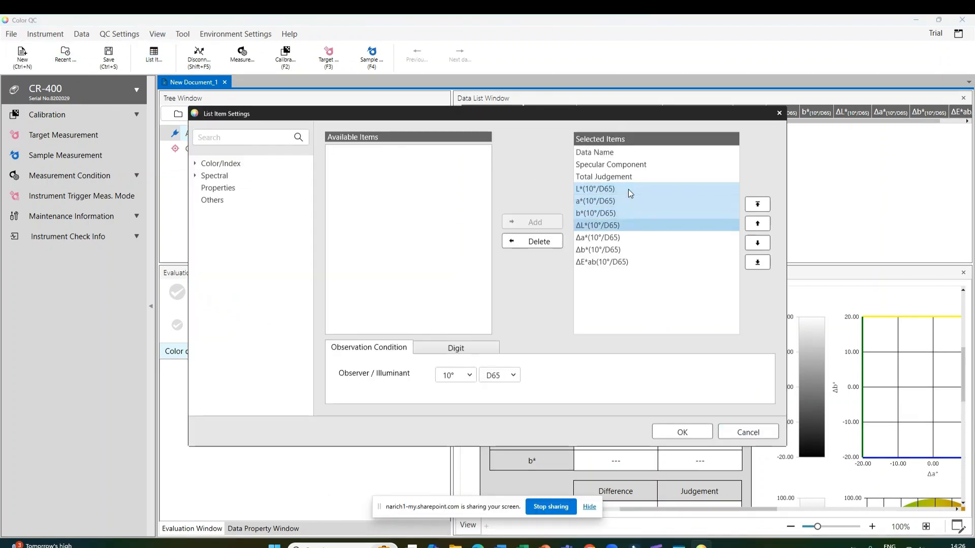
key(shift+Down)
key(shift+Down)
key(shift+Down)
click(468, 374)
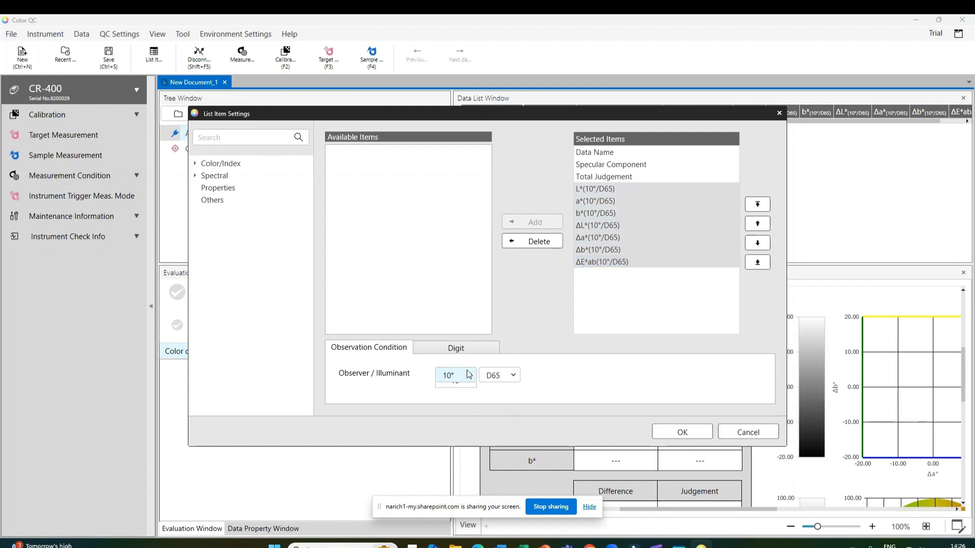
click(464, 393)
Set the illuminant of the selected list items to C and apply the list item settings
click(505, 376)
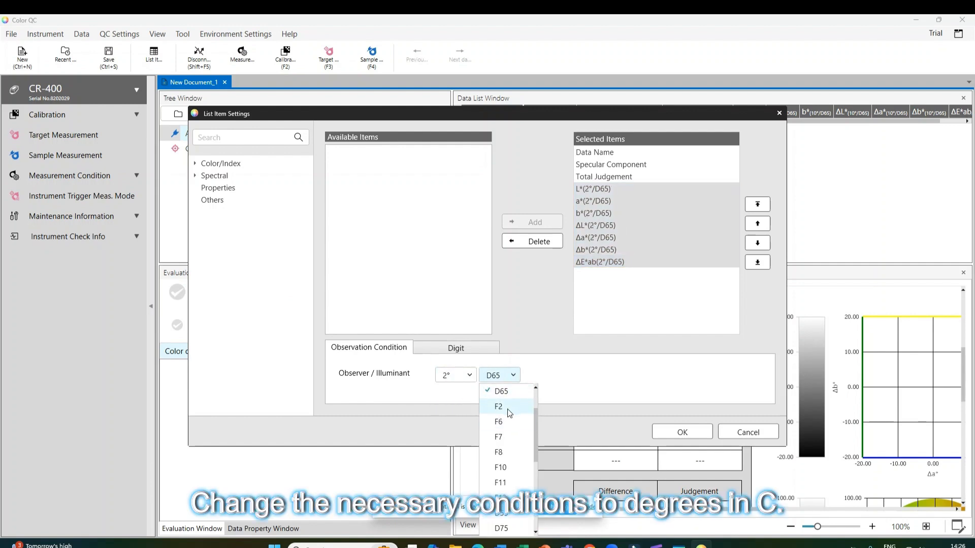
scroll(534, 427, up, 1)
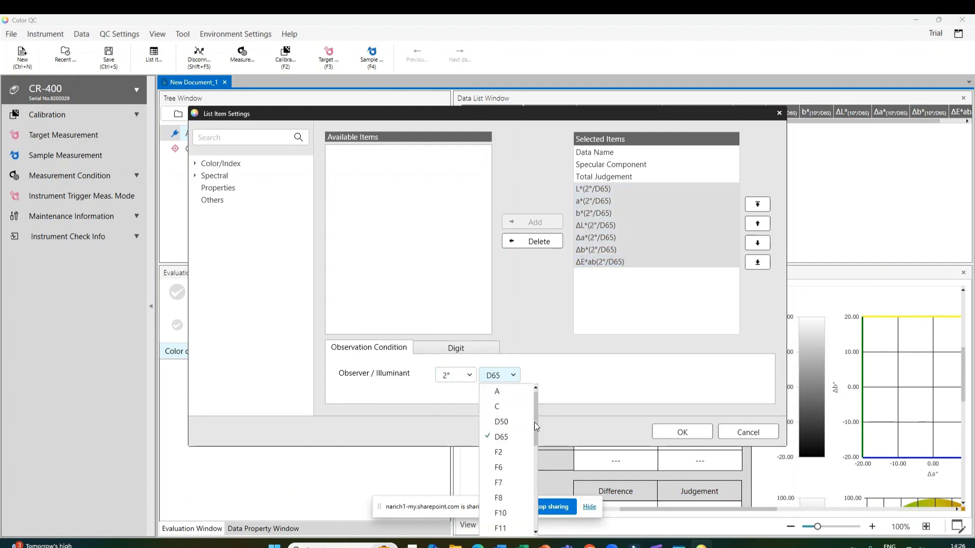
click(514, 377)
click(515, 375)
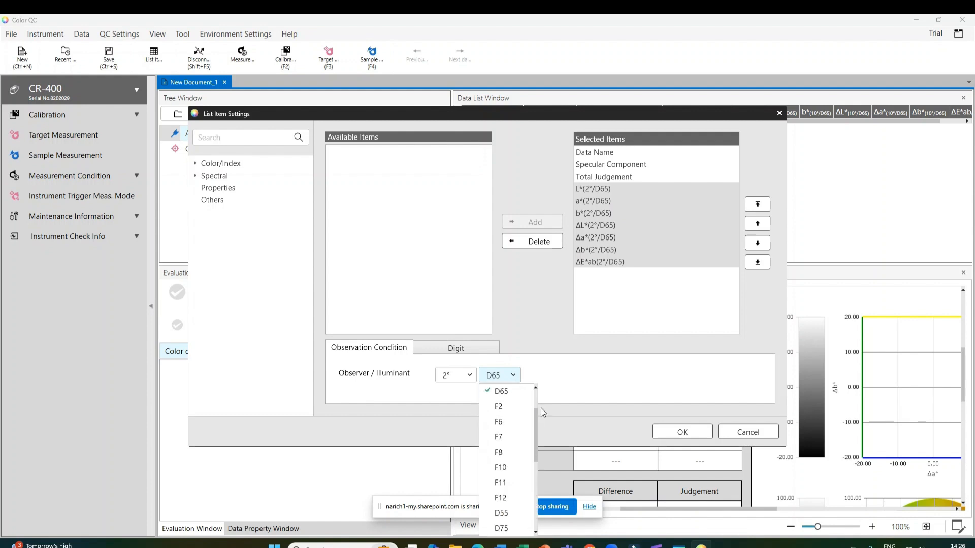
scroll(537, 419, up, 1)
click(500, 406)
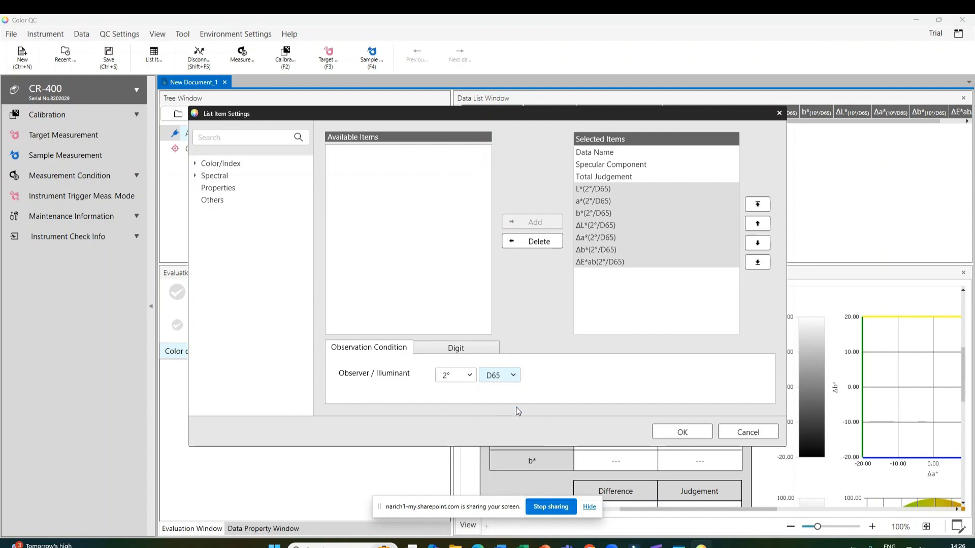
click(673, 436)
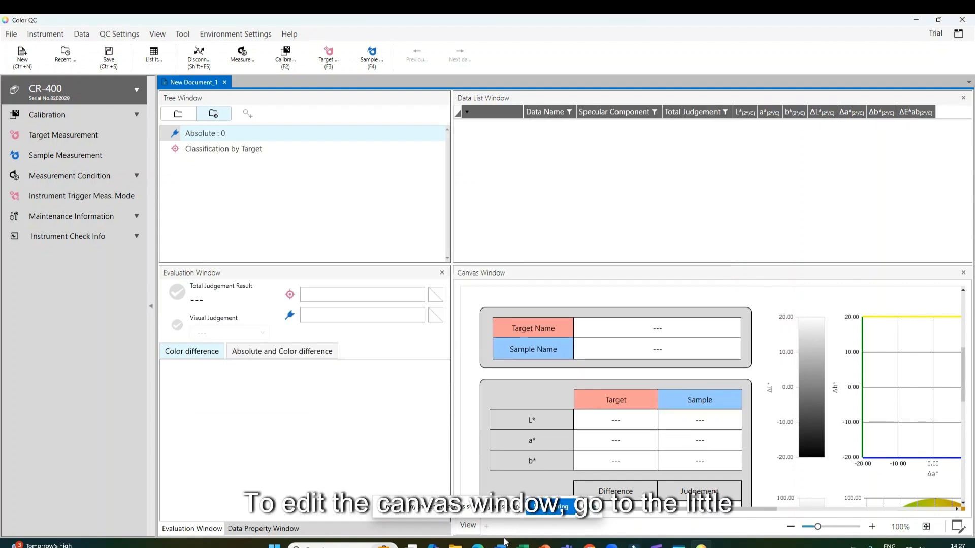
Enable canvas editing and assign L*(2°/C) as the display item of the Target cell in the L* row
click(961, 527)
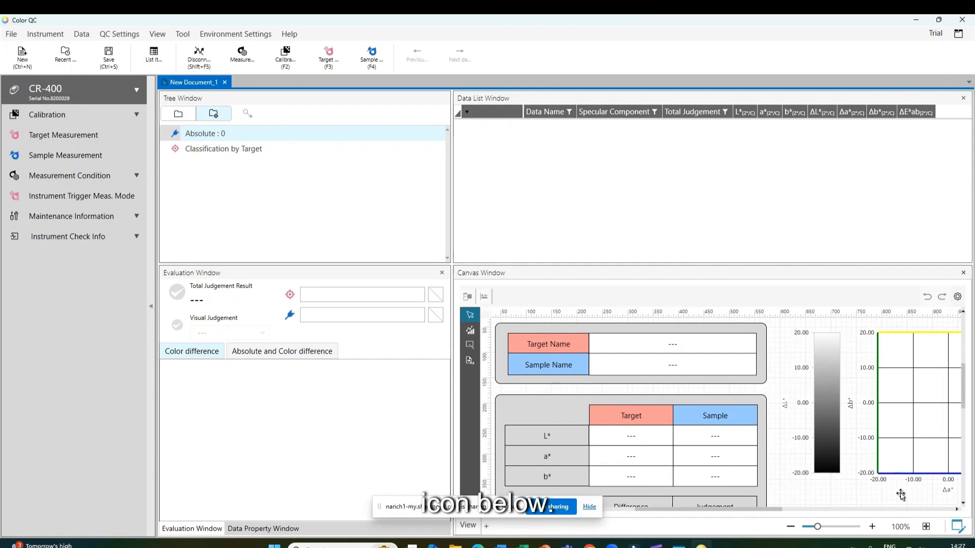
click(643, 434)
right_click(642, 434)
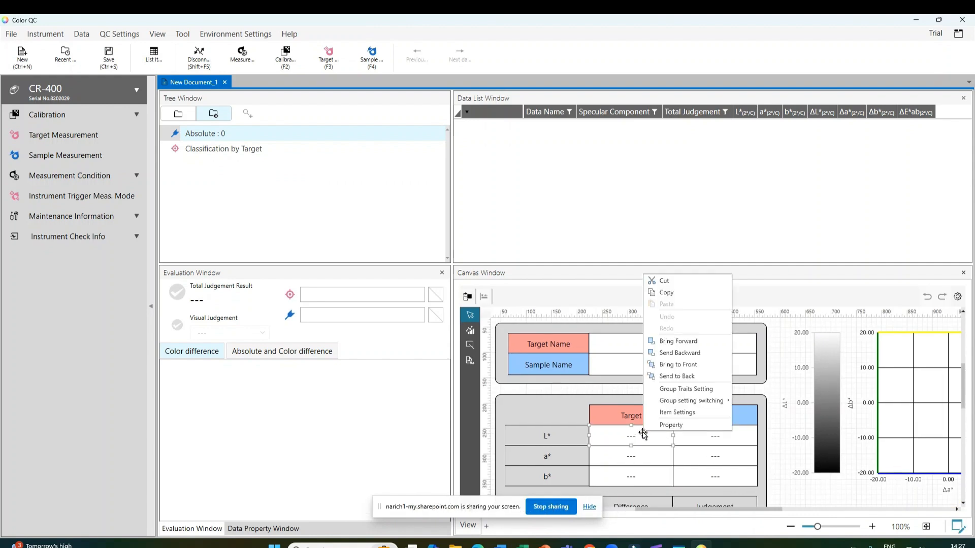
click(670, 412)
click(472, 196)
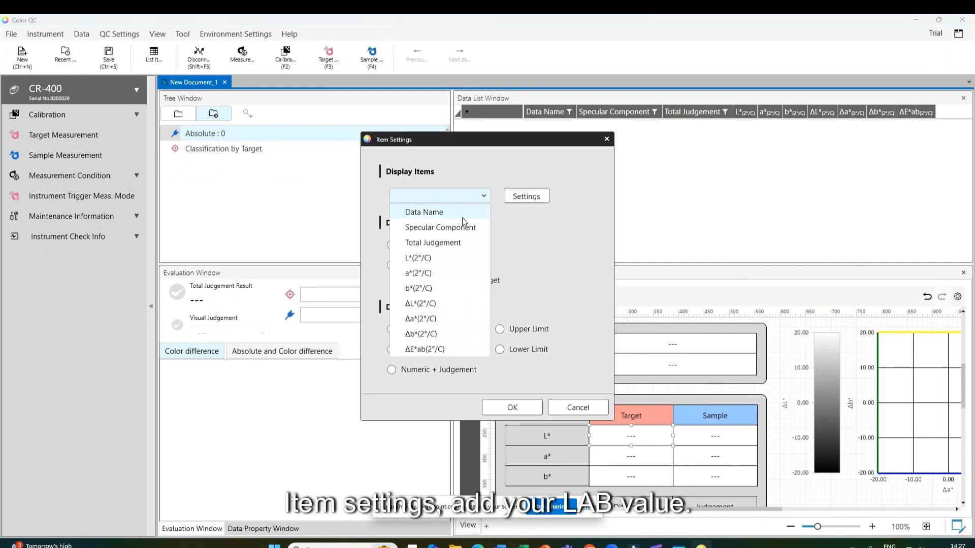
click(441, 254)
click(523, 408)
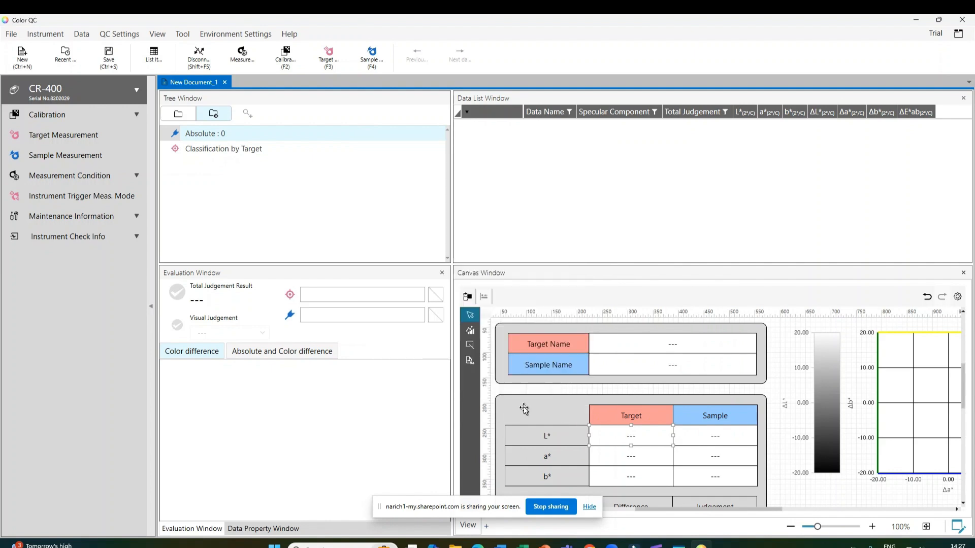
Assign a*(2°/C) as the display item of the Target cell in the a* row
right_click(618, 455)
click(652, 436)
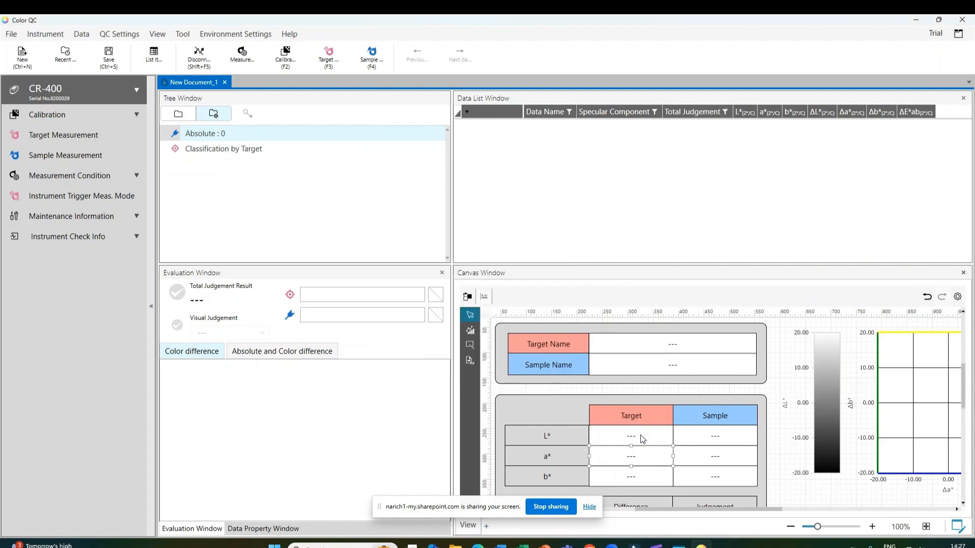
click(440, 196)
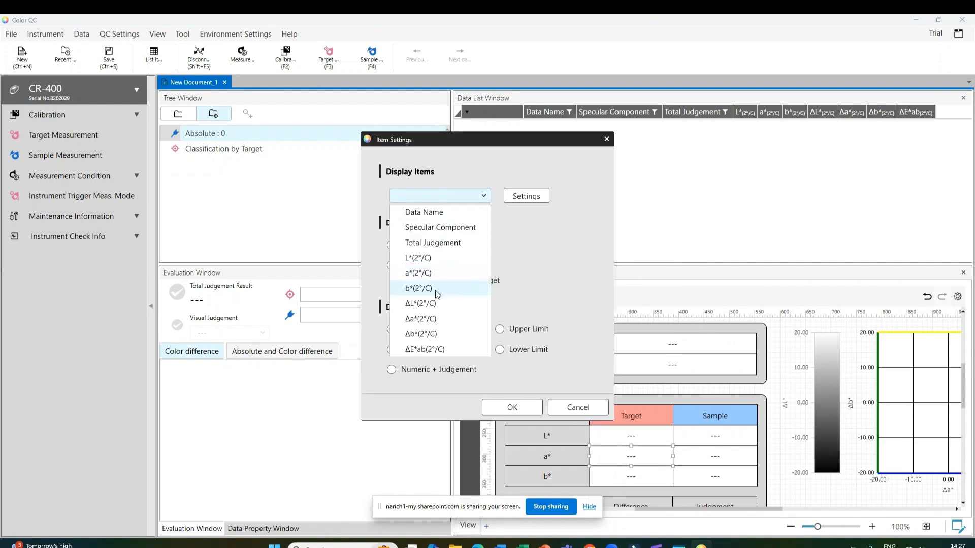
click(438, 276)
click(521, 408)
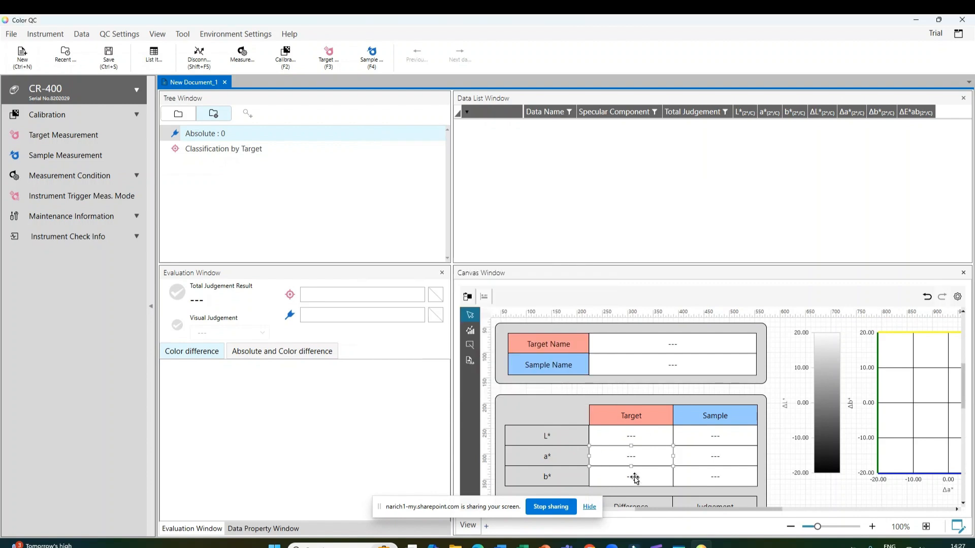
Assign b*(2°/C) as the display item of the Target cell in the b* row
right_click(634, 475)
click(644, 458)
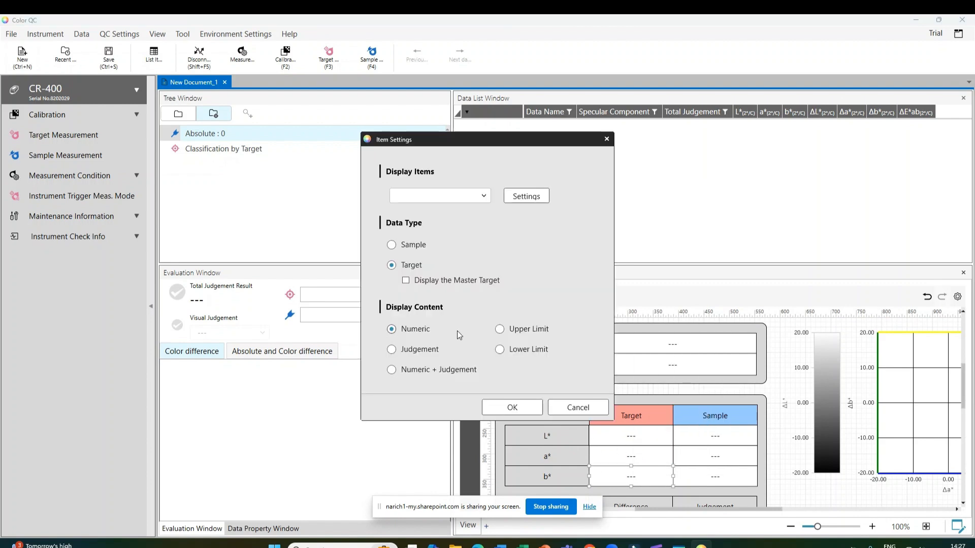
click(438, 194)
click(426, 288)
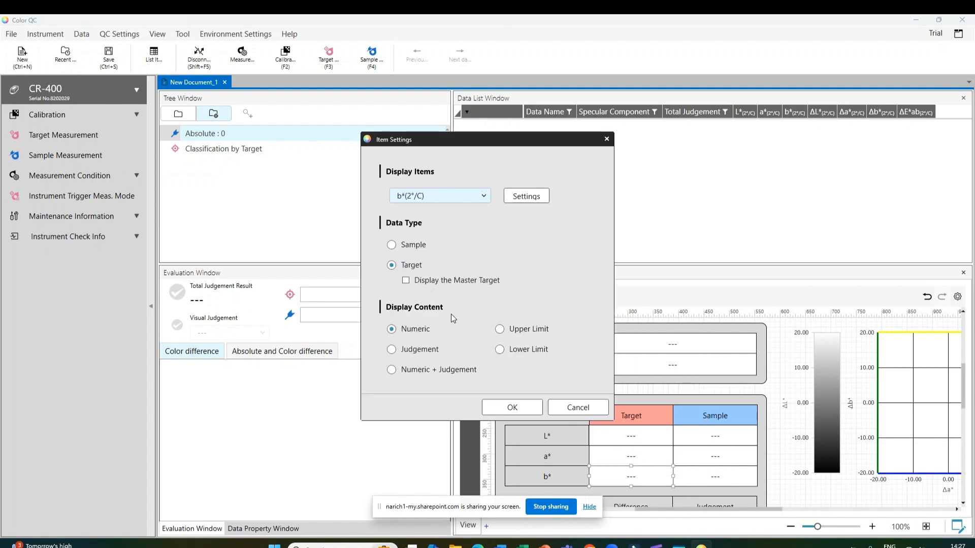
click(513, 407)
Assign ΔL*(2°/C) as the display item of the Difference cell in the ΔL* row
drag(963, 390, 963, 419)
click(653, 382)
right_click(655, 384)
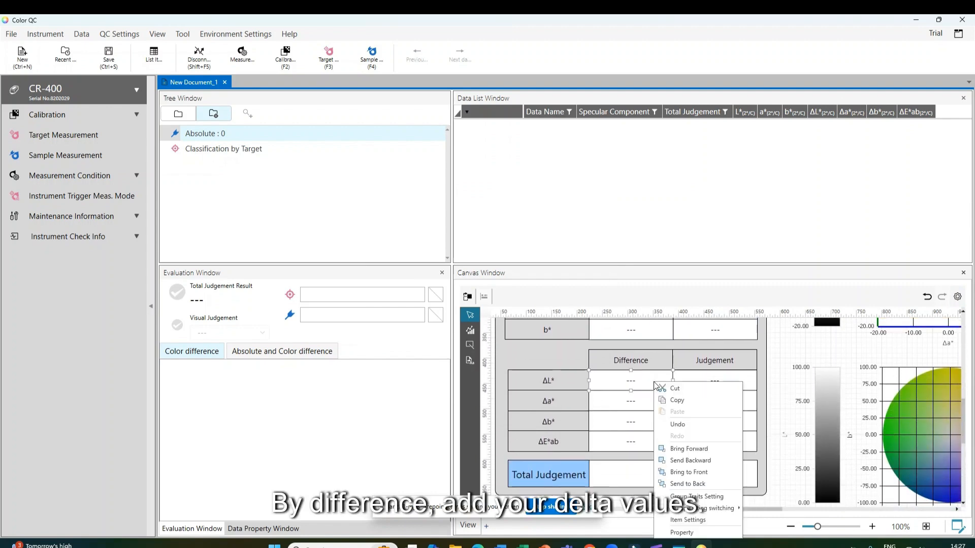
click(687, 520)
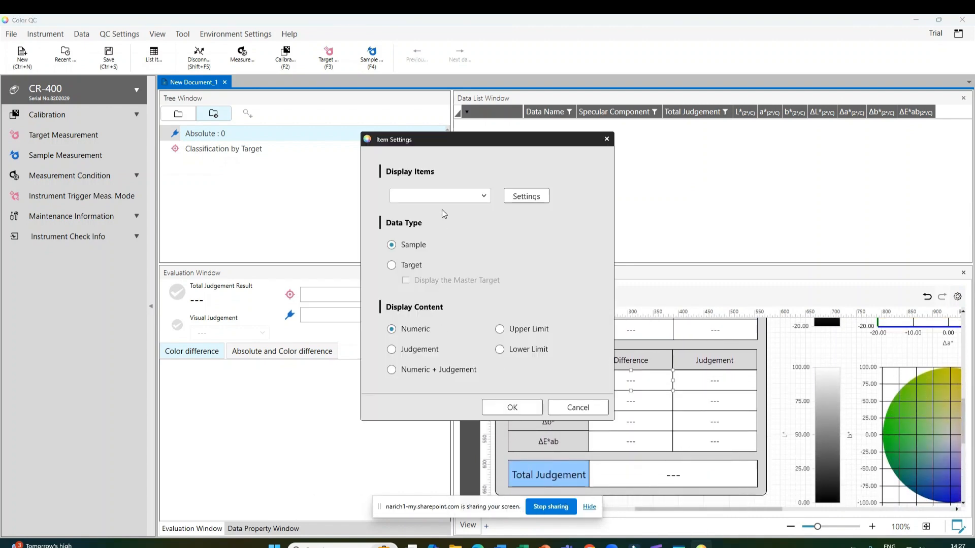
click(451, 195)
click(445, 302)
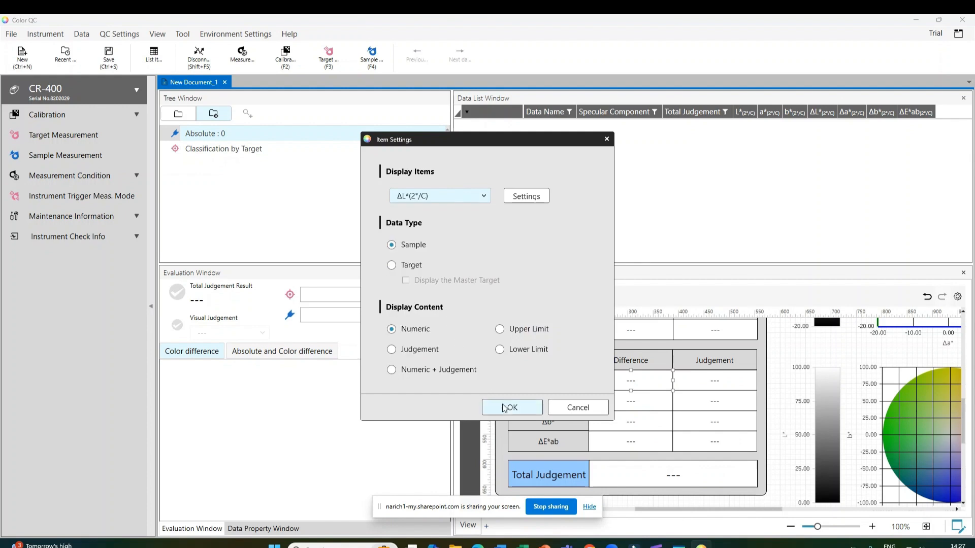
click(510, 408)
Assign Δa*(2°/C) as the display item of the Difference cell in the Δa* row
click(596, 402)
right_click(599, 404)
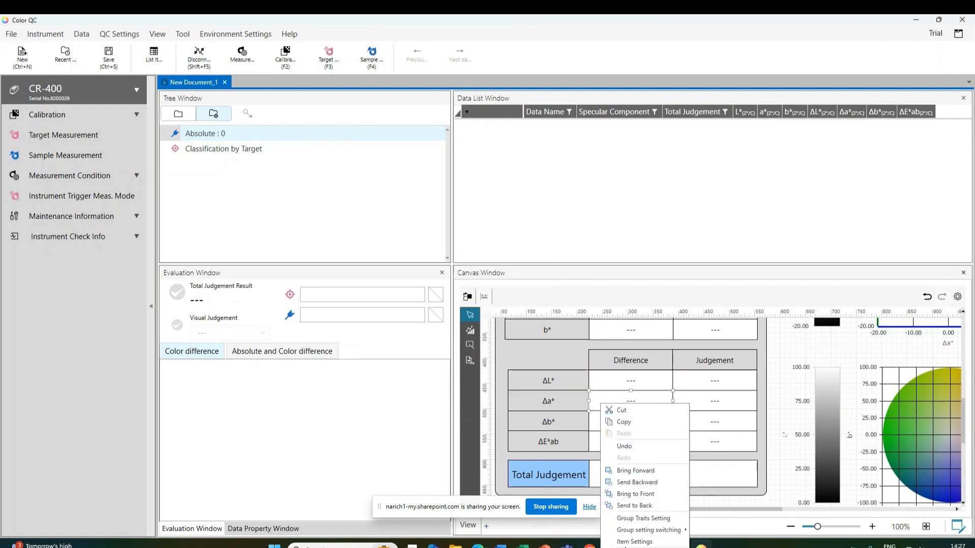
click(633, 541)
click(477, 196)
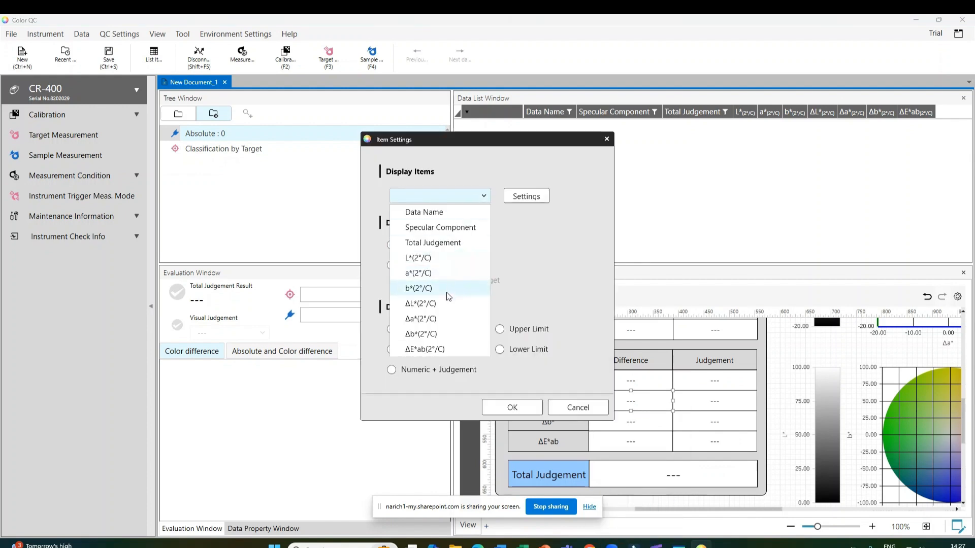
click(446, 319)
click(512, 408)
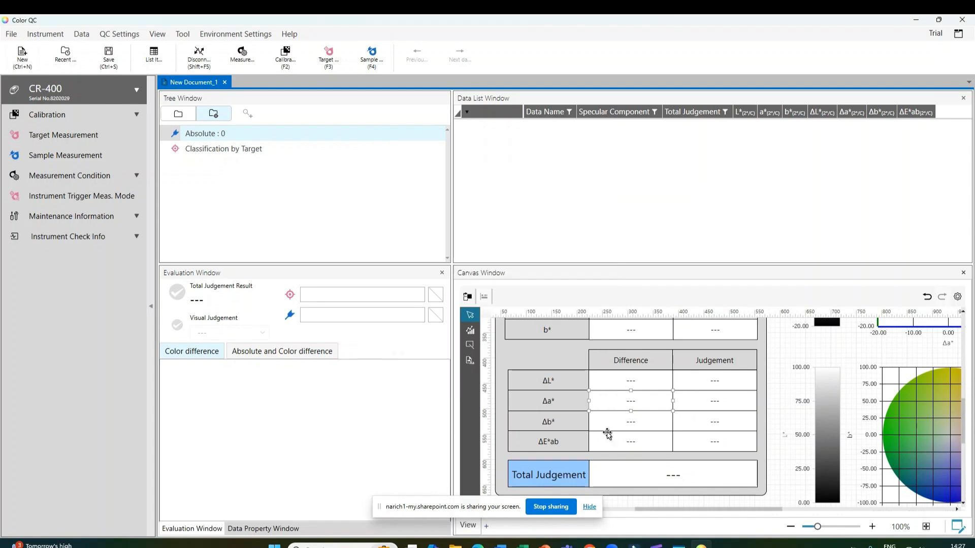
Assign Δb*(2°/C) as the display item of the Difference cell in the Δb* row
click(611, 426)
right_click(613, 426)
click(638, 406)
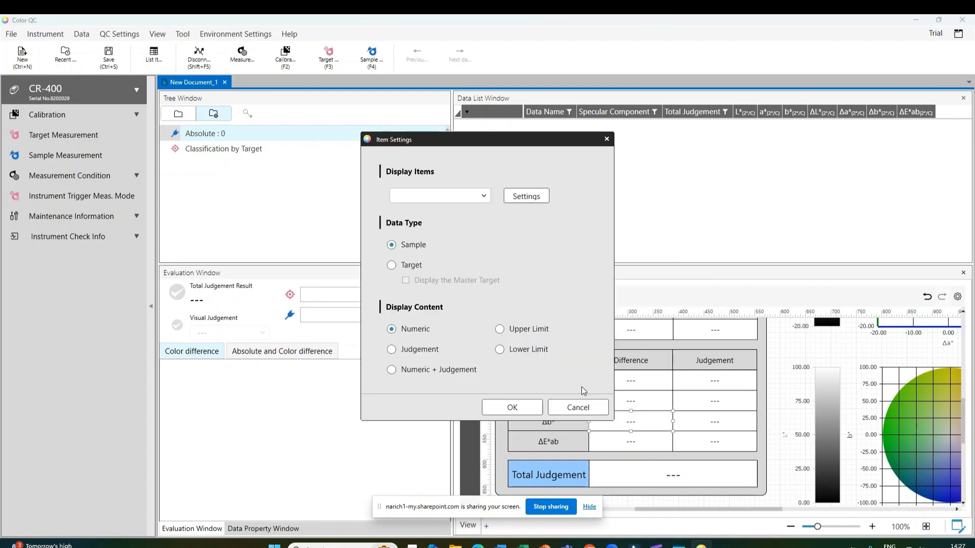
click(475, 196)
click(457, 331)
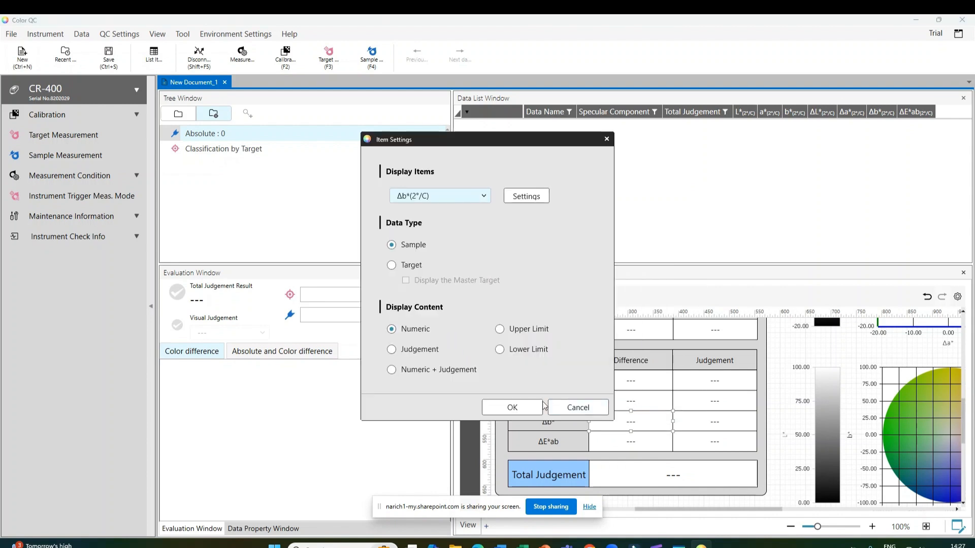
click(512, 407)
Assign ΔE*ab(2°/C) as the display item of the Difference cell in the ΔE*ab row
click(616, 441)
right_click(616, 441)
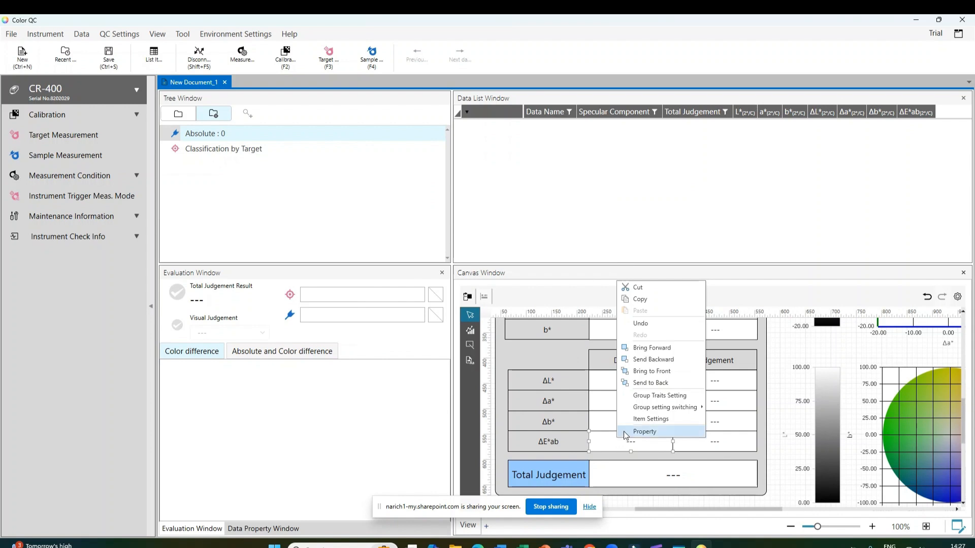
click(640, 419)
click(434, 199)
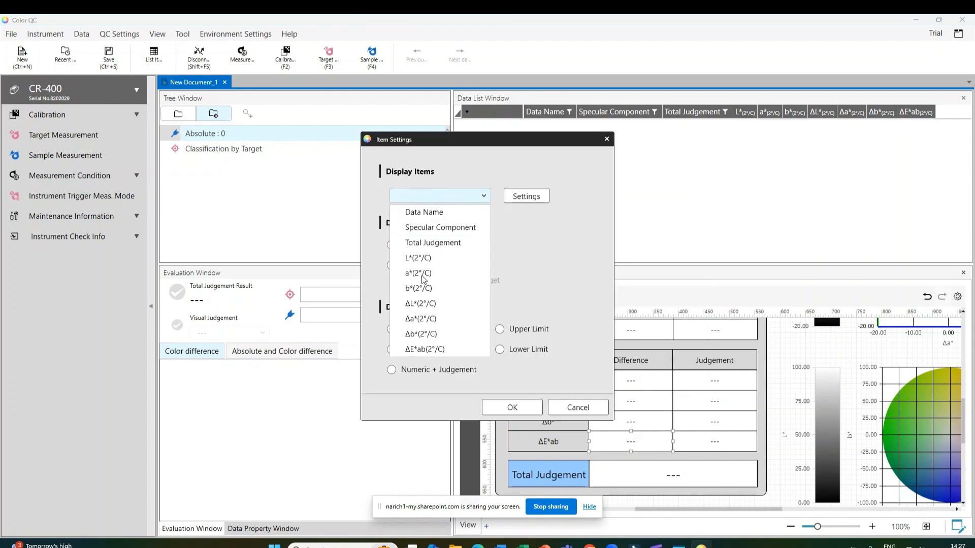
click(436, 351)
click(502, 405)
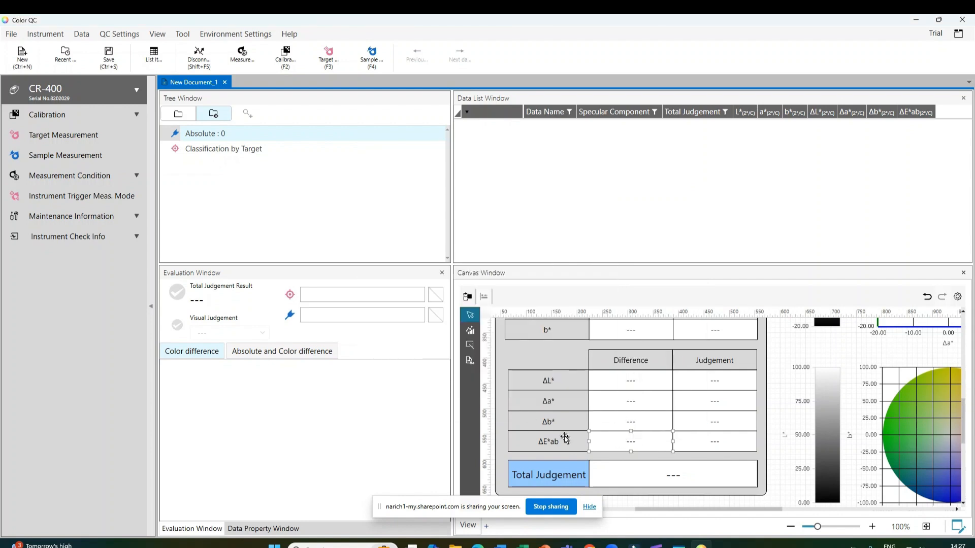
Set the Total Judgement result cell to display the Total Judgement item for Sample data as Judgement content
right_click(701, 479)
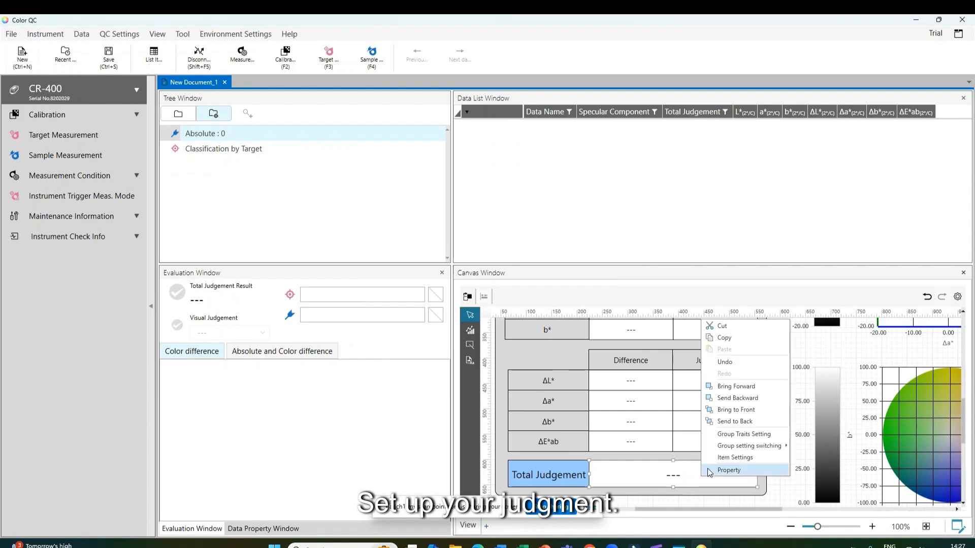
click(716, 458)
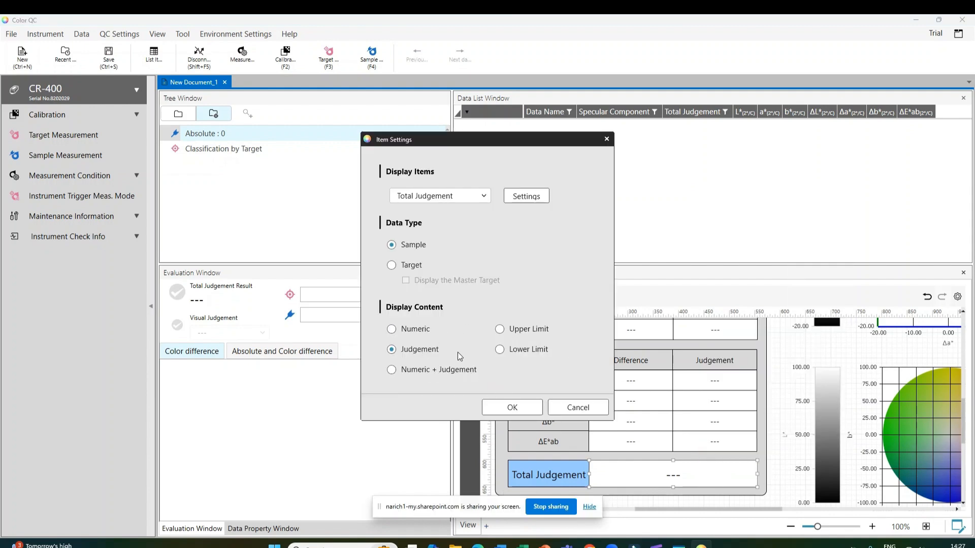
click(392, 265)
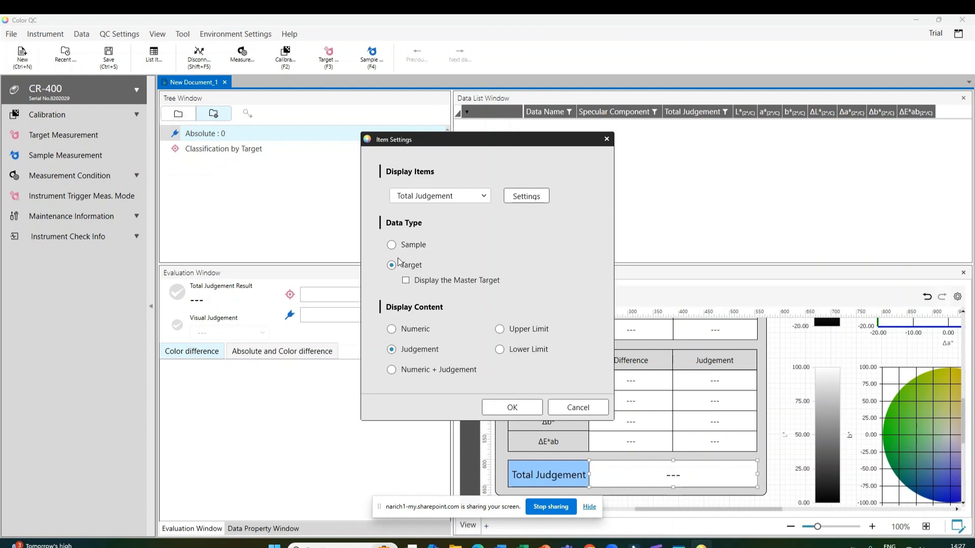
click(398, 246)
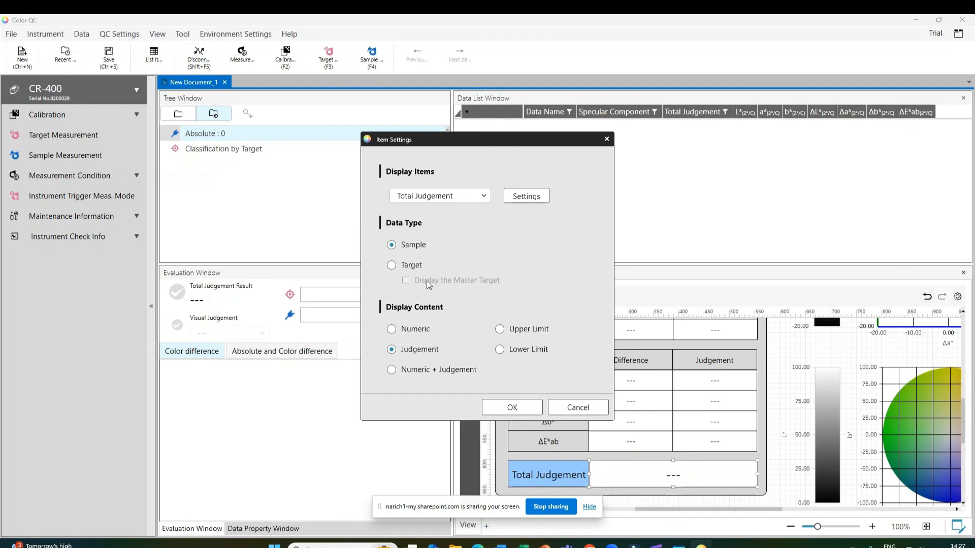
click(457, 196)
click(447, 242)
click(531, 408)
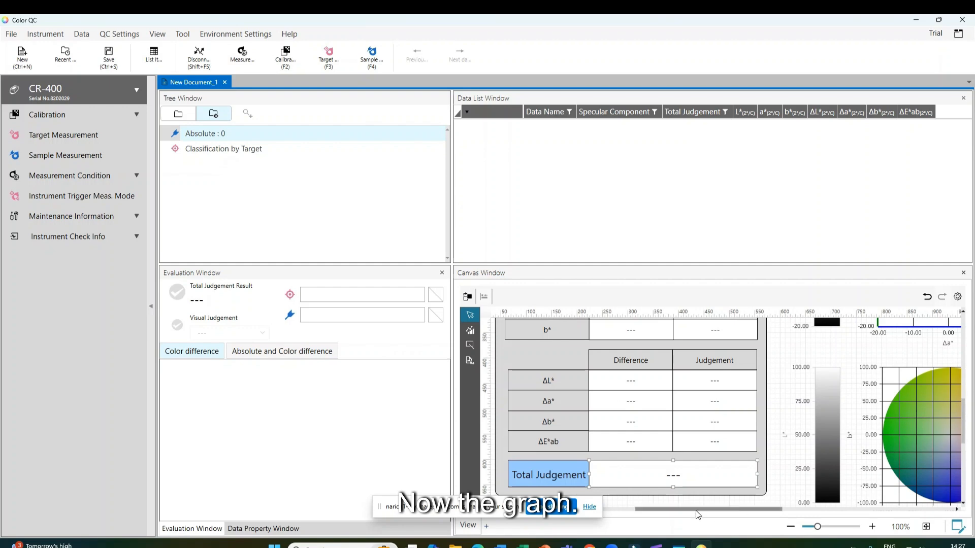
Set Observation Condition1 of the absolute L*a*b* color graph to the 2° observer and illuminant C
drag(698, 510, 768, 470)
right_click(772, 433)
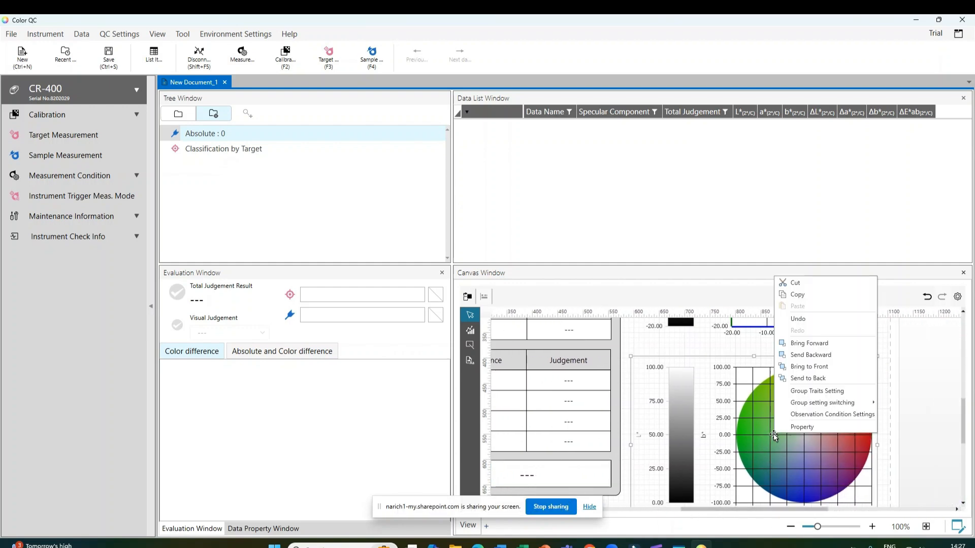
click(796, 415)
click(355, 230)
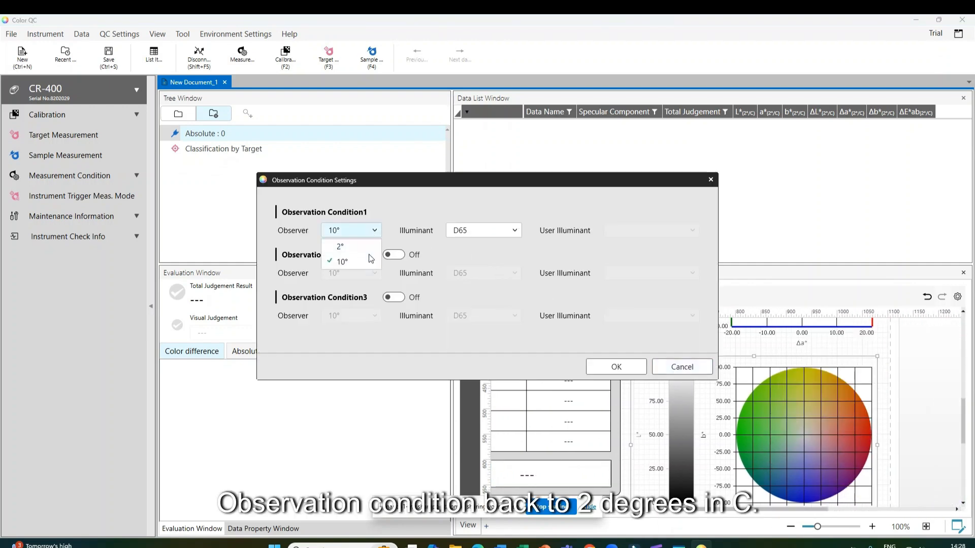
click(338, 246)
click(510, 231)
scroll(492, 277, up, 2)
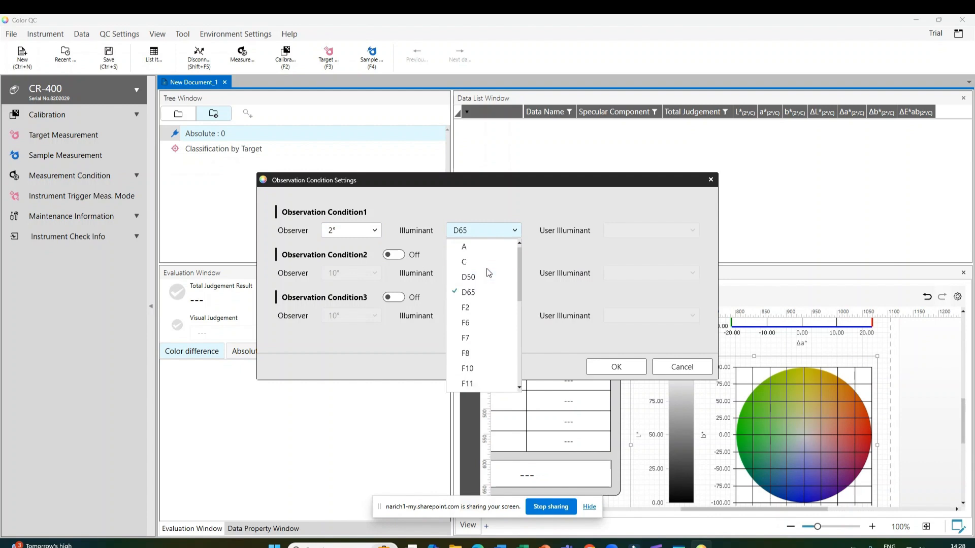
click(487, 274)
click(482, 233)
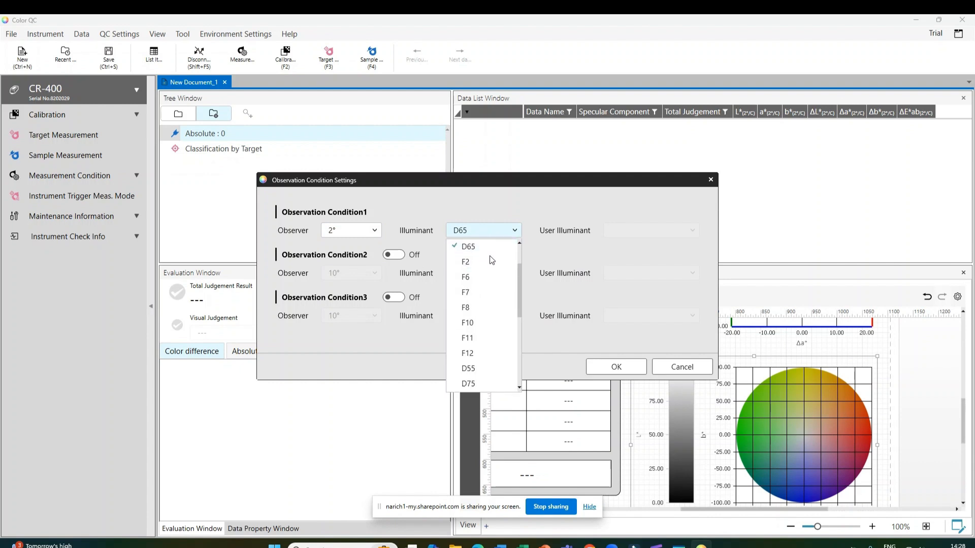
scroll(519, 290, up, 3)
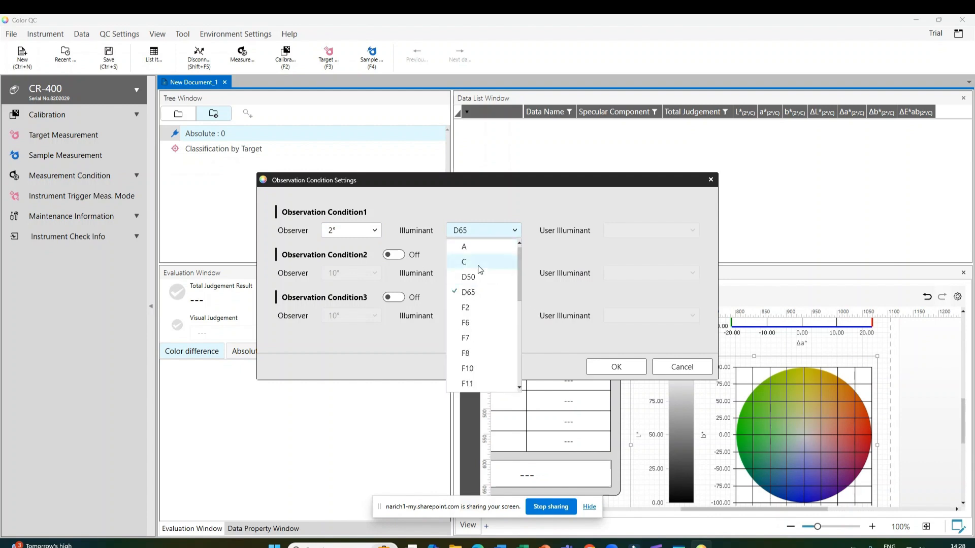
click(467, 262)
click(616, 366)
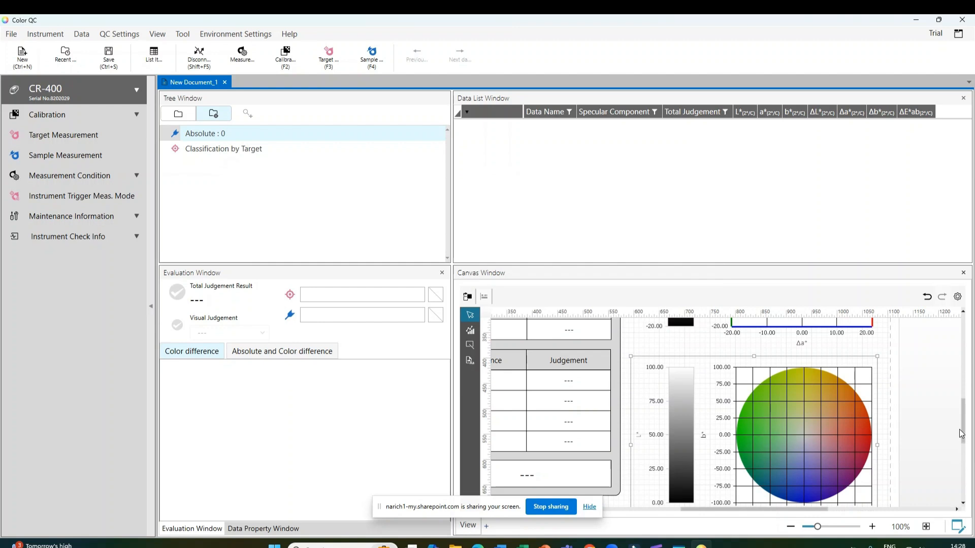
Set Observation Condition1 of the Δa*Δb* color difference graph to illuminant C and the 2° observer
drag(961, 429, 956, 397)
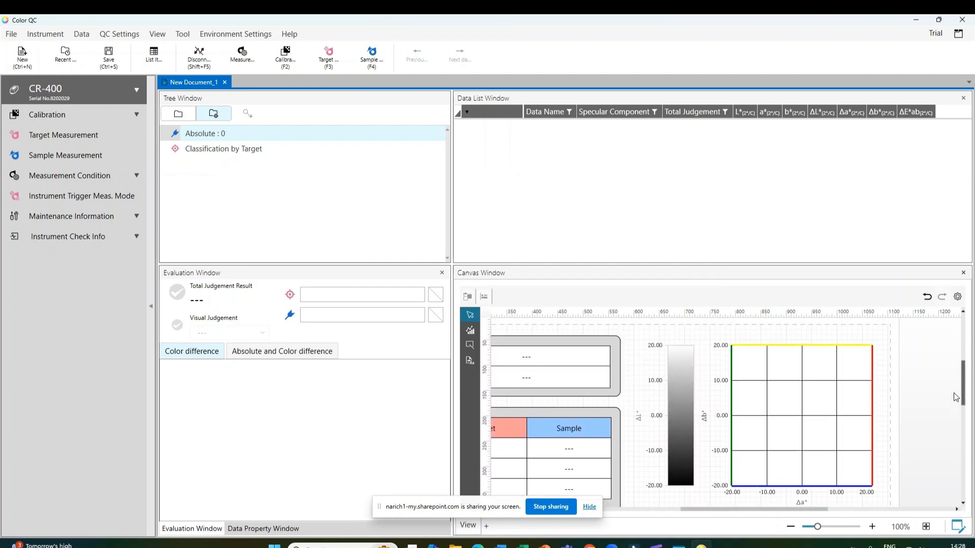
right_click(814, 405)
click(821, 384)
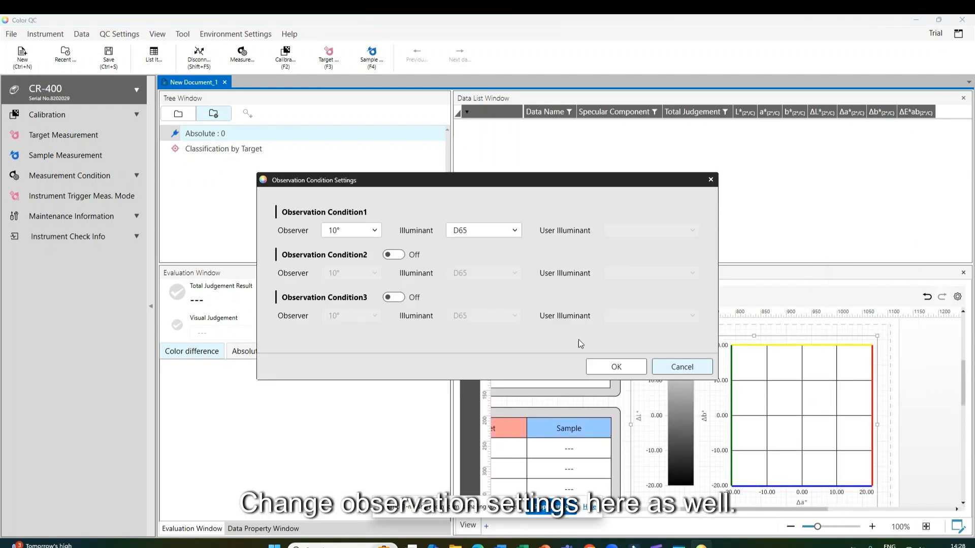
click(460, 232)
scroll(517, 299, up, 2)
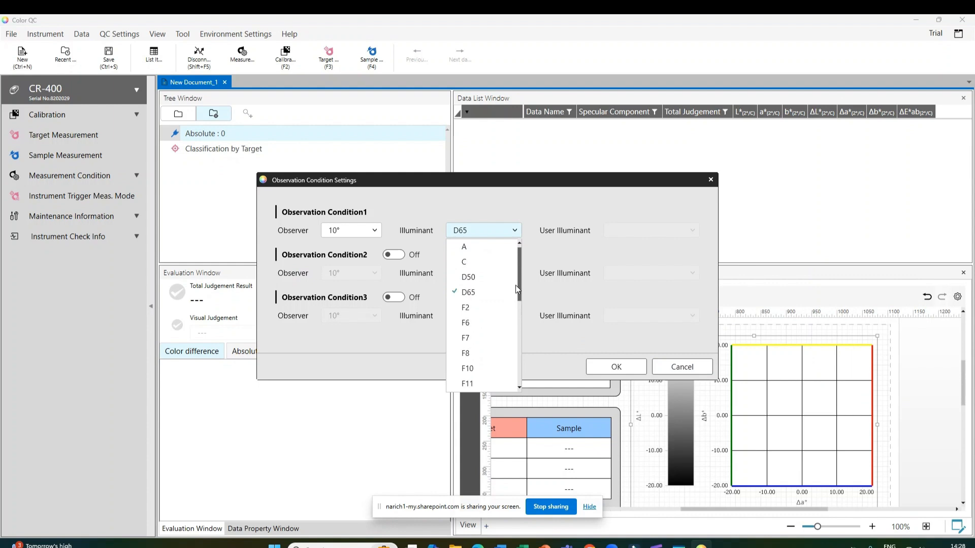
click(463, 262)
click(357, 231)
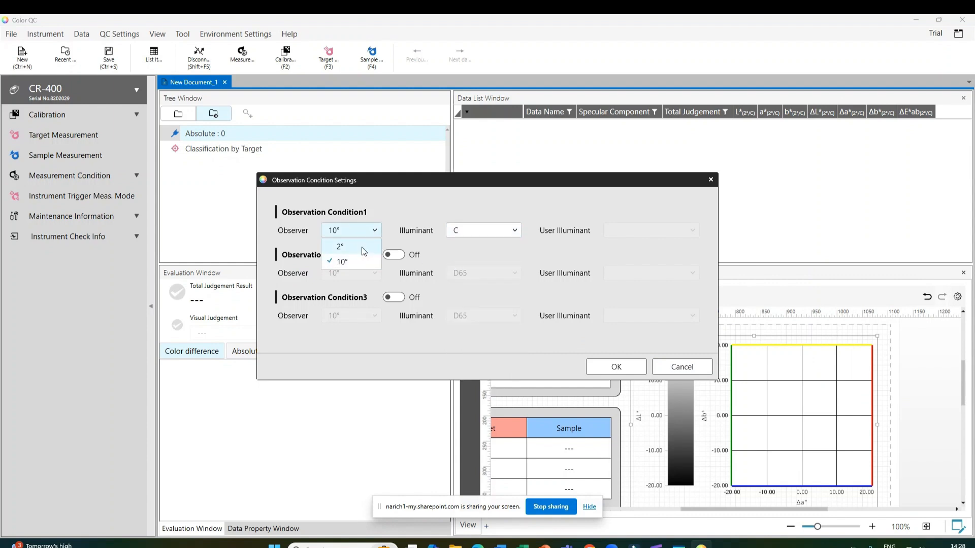
click(363, 247)
click(616, 367)
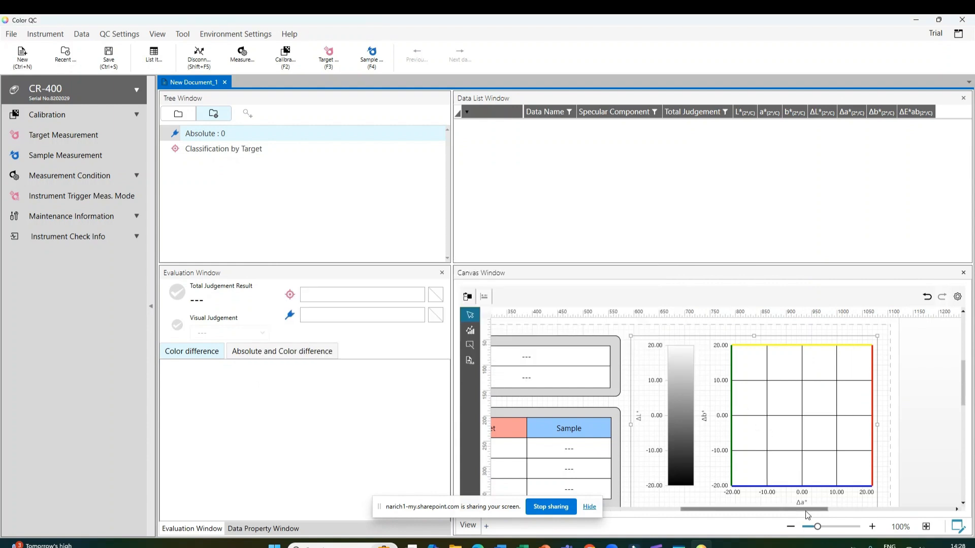
Measure a target with the connected instrument and name its data White Tile
drag(805, 510, 742, 505)
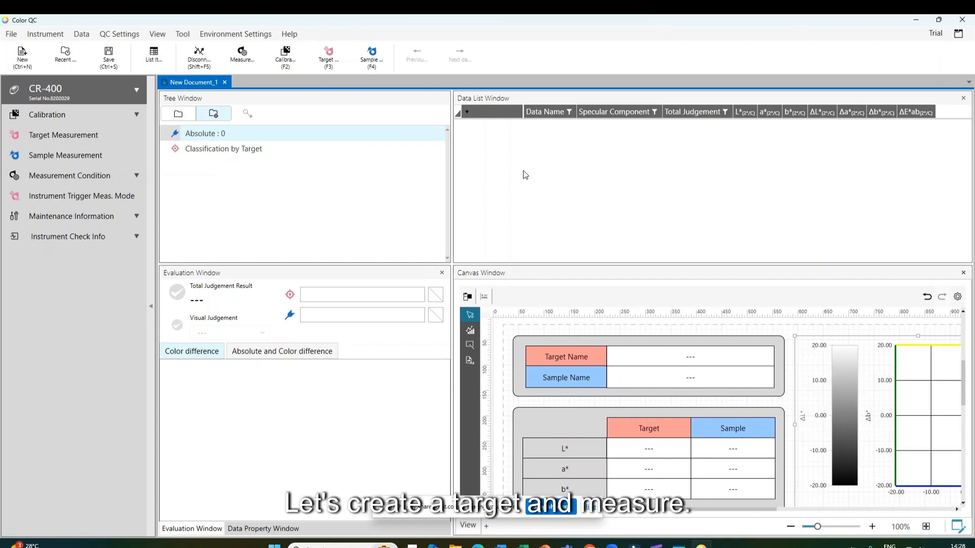
click(48, 135)
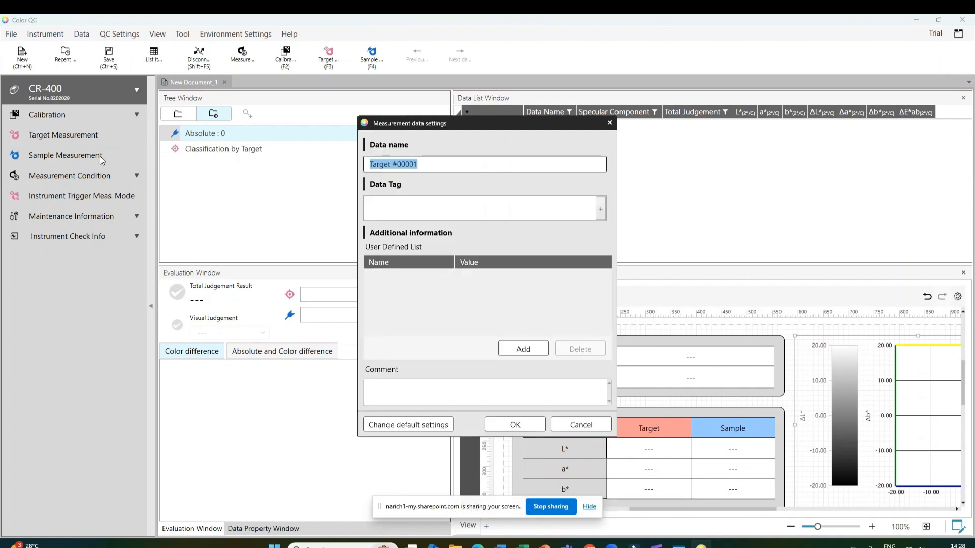
key(BackSpace)
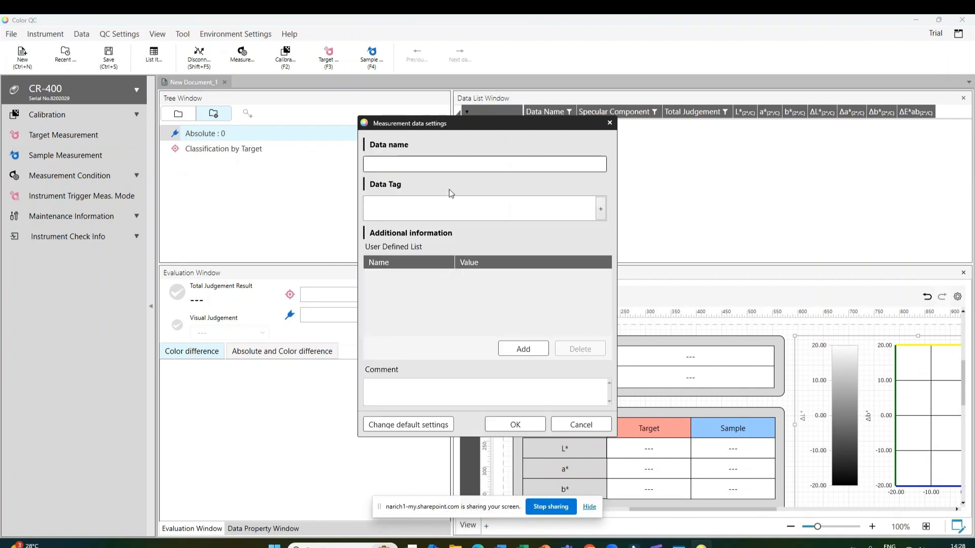
text(White Tile)
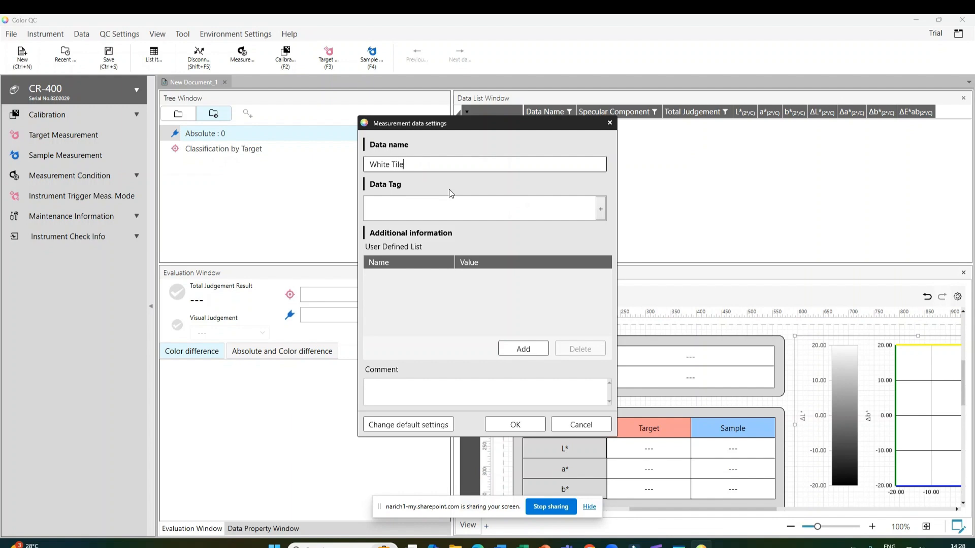
click(514, 425)
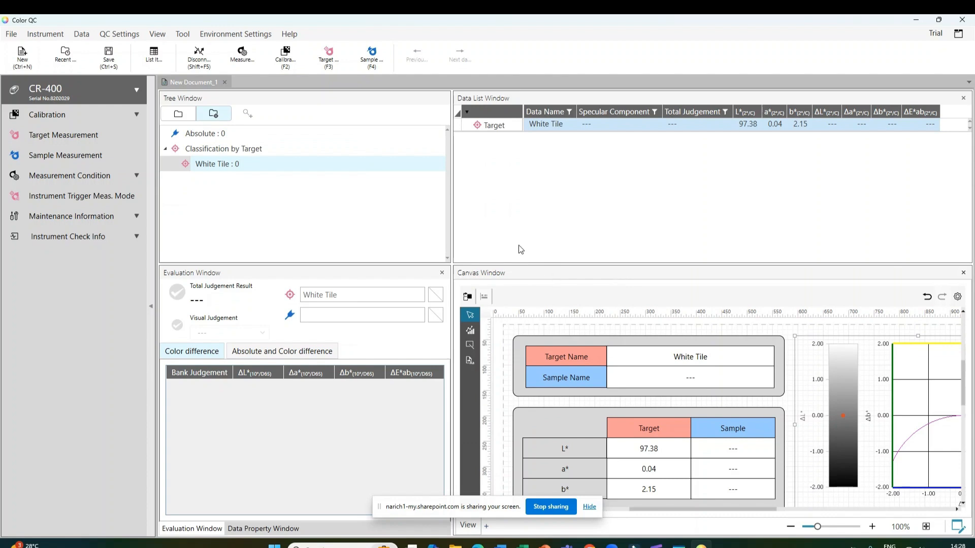
Measure a sample against the White Tile target, keeping the default data name
click(62, 159)
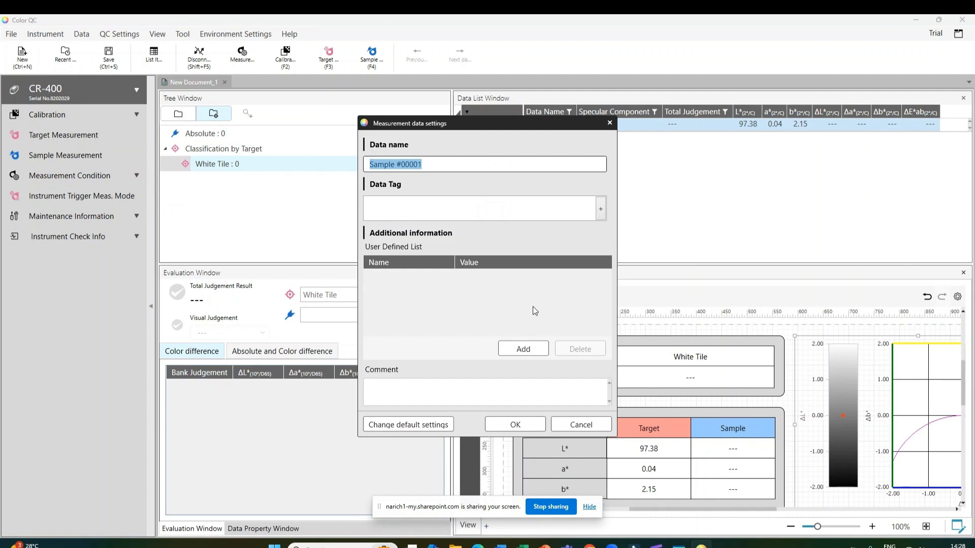
click(515, 425)
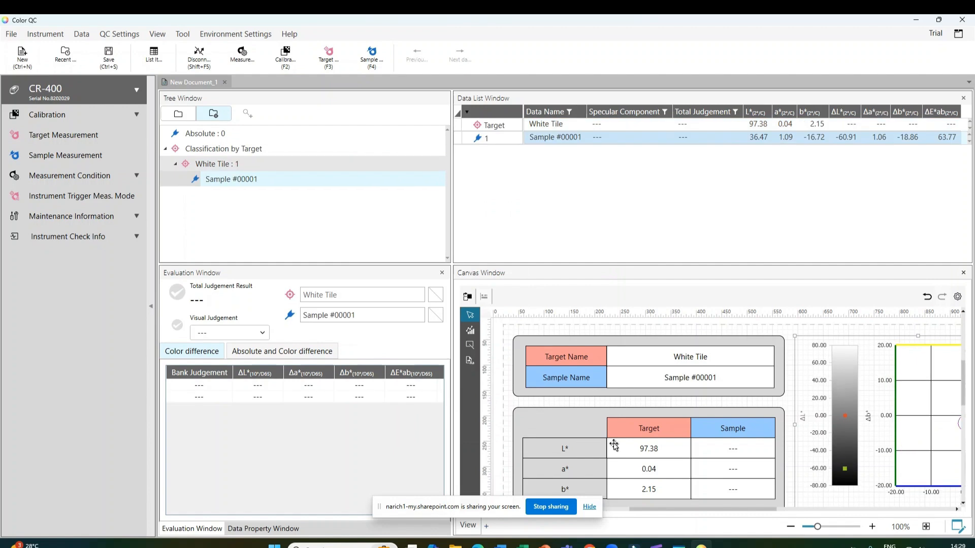
Assign L*(2°/C) as the display item of the Sample cell in the L* row
right_click(707, 453)
click(740, 435)
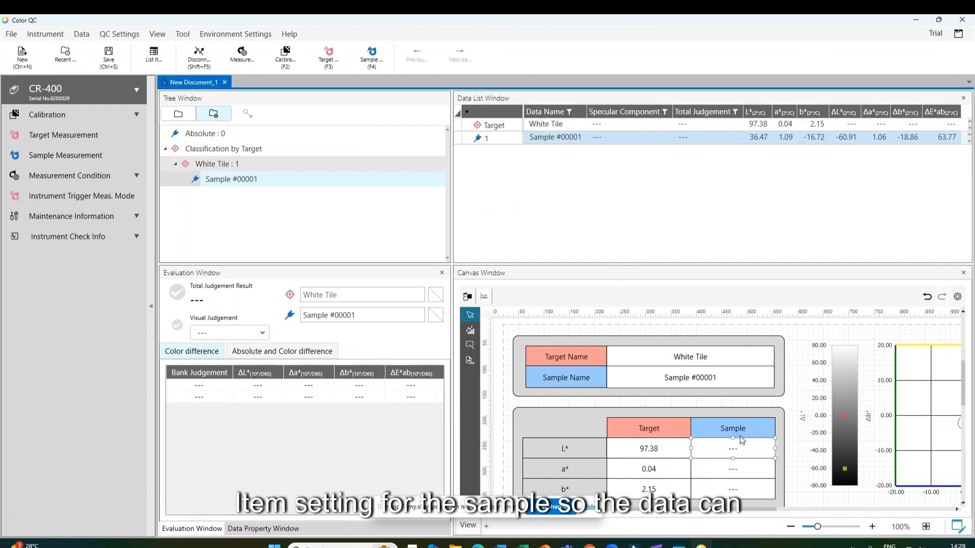
click(477, 195)
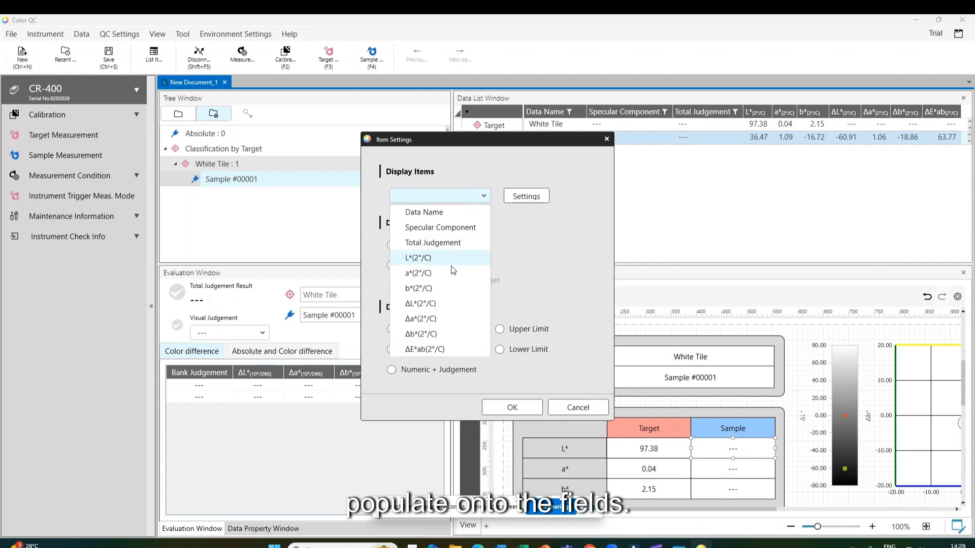
click(449, 273)
click(468, 202)
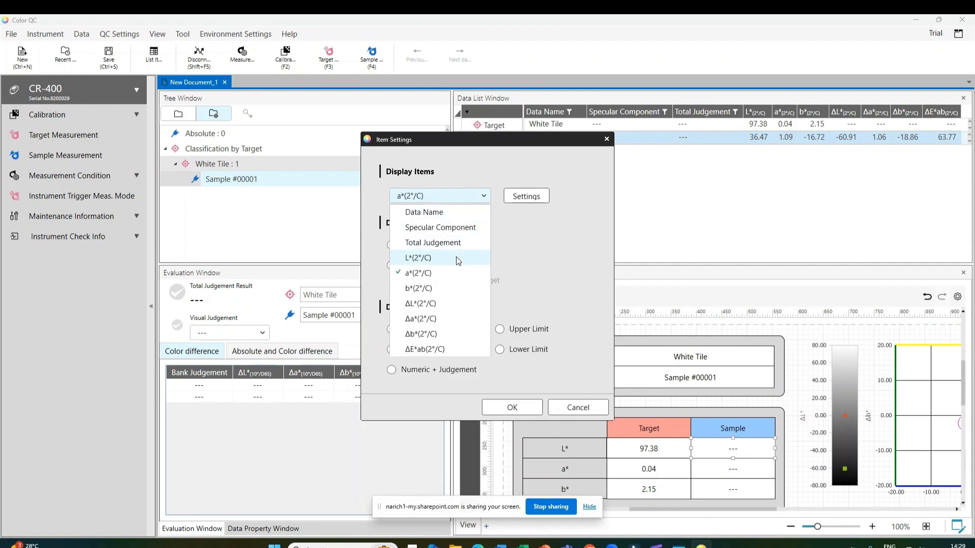
click(457, 258)
click(512, 407)
Assign a*(2°/C) as the display item of the Sample cell in the a* row
right_click(744, 468)
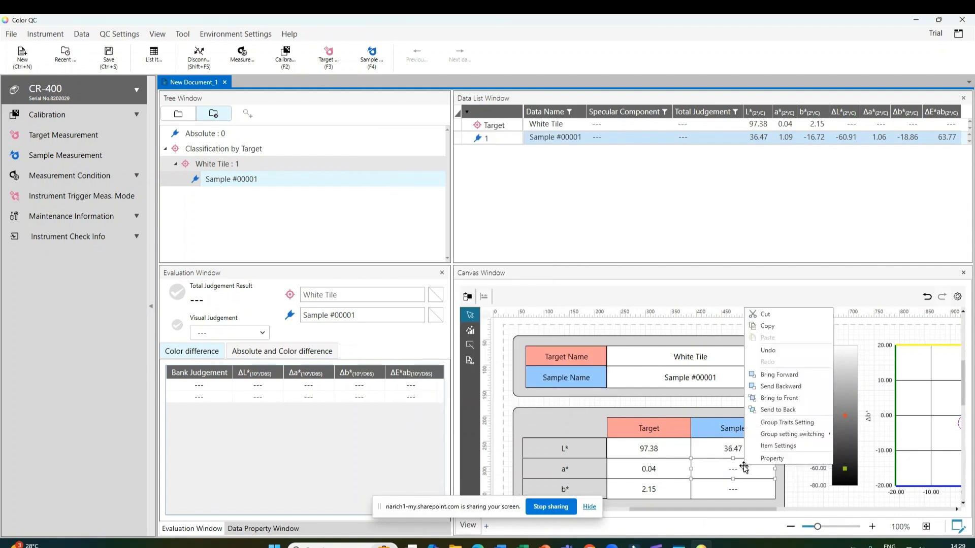
click(760, 446)
click(477, 196)
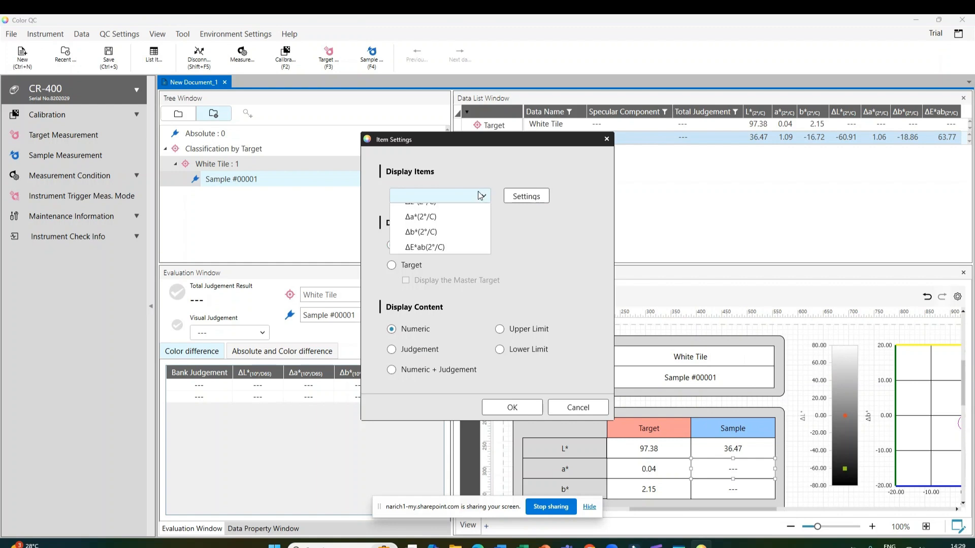
click(447, 273)
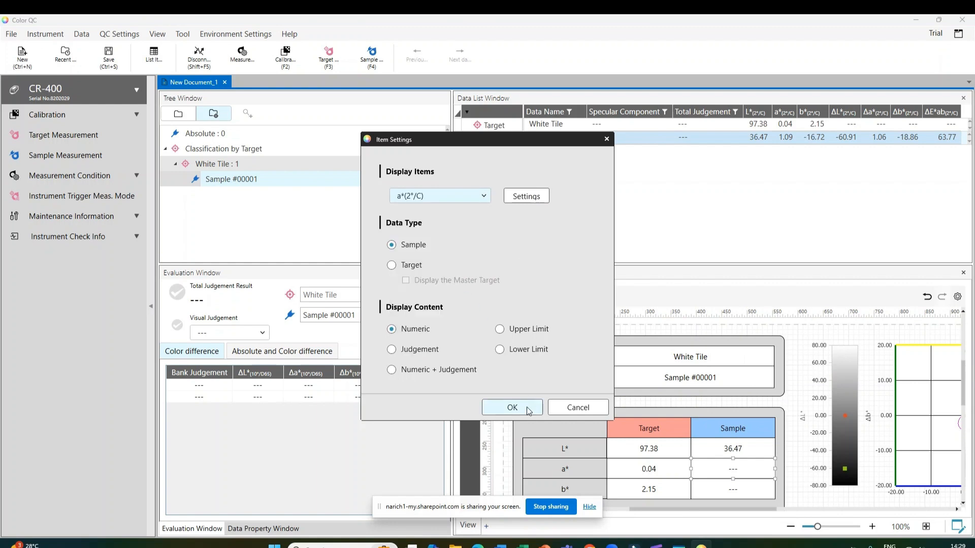
click(512, 407)
Assign b*(2°/C) as the display item of the Sample cell in the b* row
right_click(718, 488)
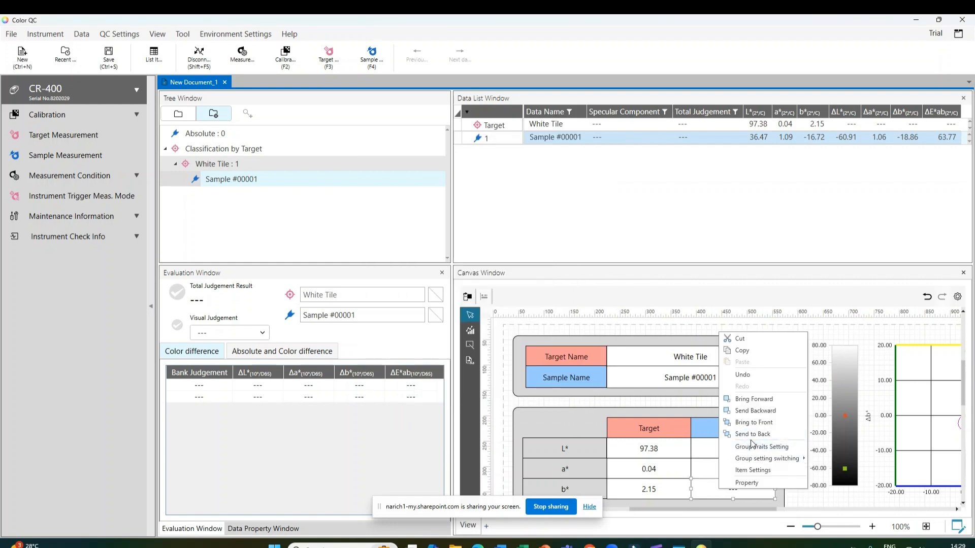
click(753, 470)
click(446, 198)
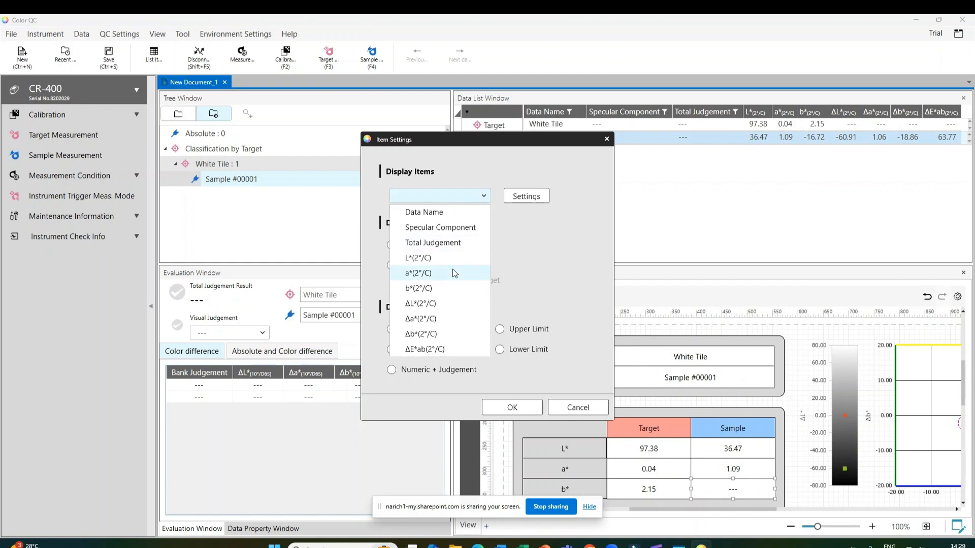
click(449, 288)
click(508, 407)
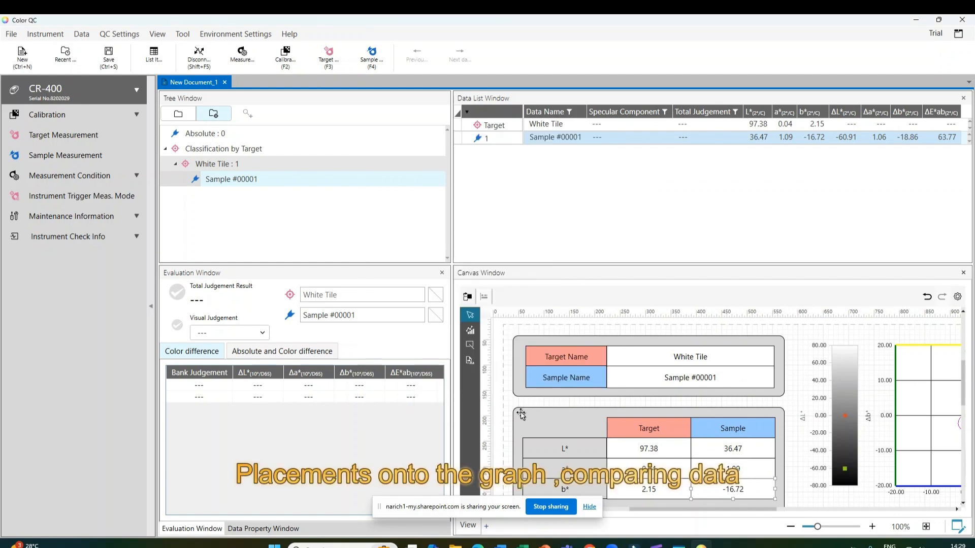
Examine where the target and sample are plotted on the color difference and absolute color graphs in the canvas
drag(740, 513, 792, 506)
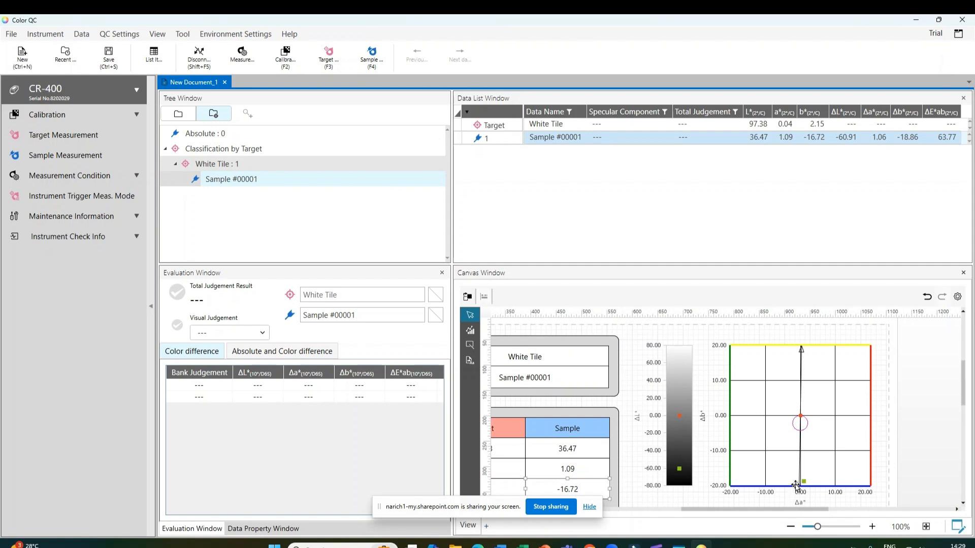
click(795, 486)
click(805, 486)
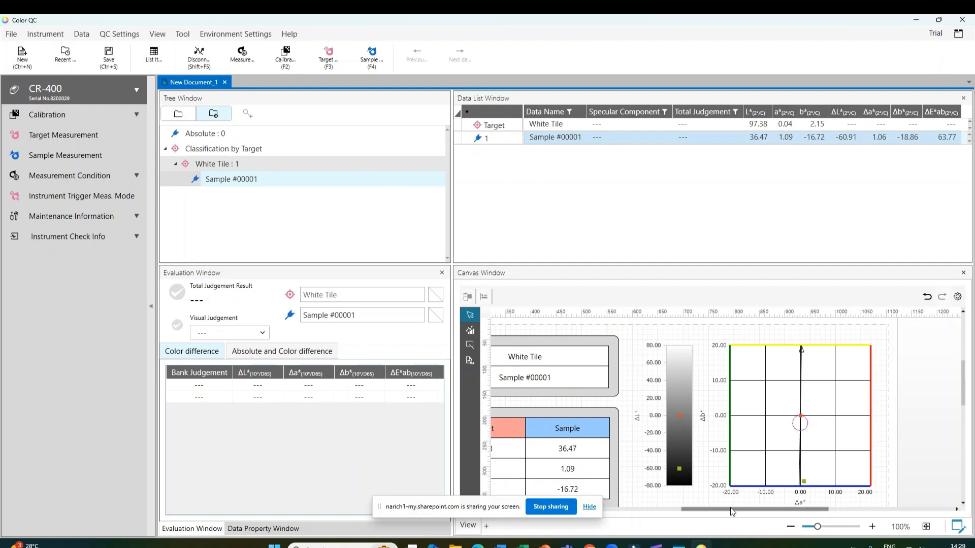
scroll(742, 508, down, 2)
drag(743, 509, 802, 489)
scroll(712, 485, down, 2)
scroll(713, 484, down, 1)
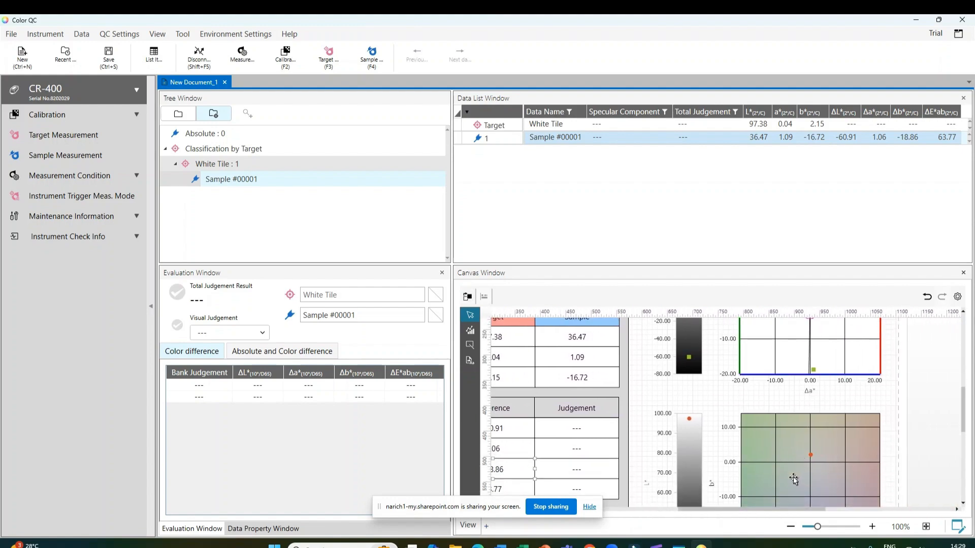
Restore the maximized program window to its smaller floating size
click(939, 20)
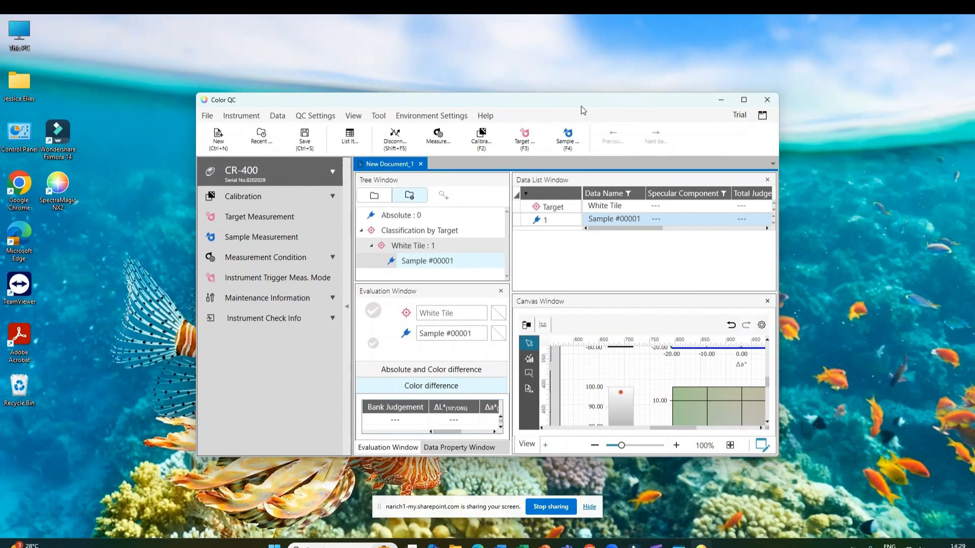